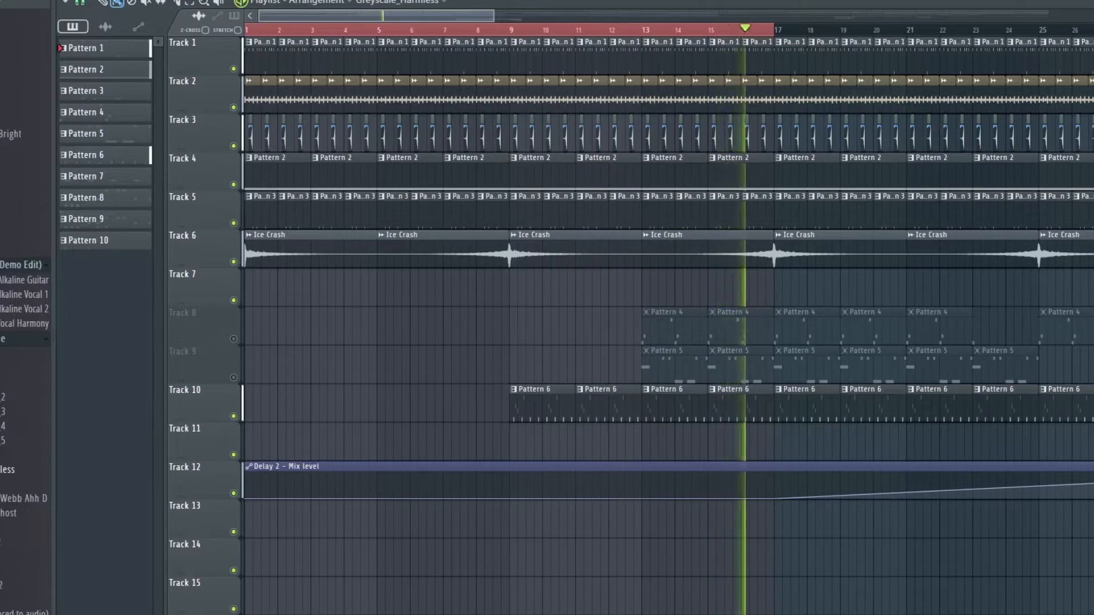
Stop the playback and bring up the channel rack, checking the mixer briefly
key("space")
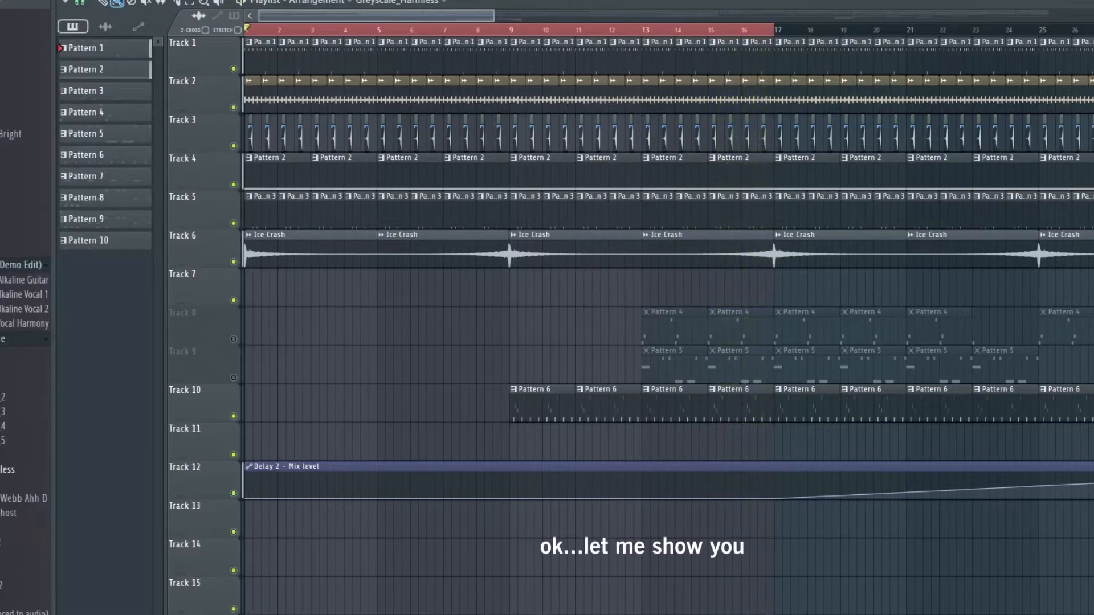
key("F6")
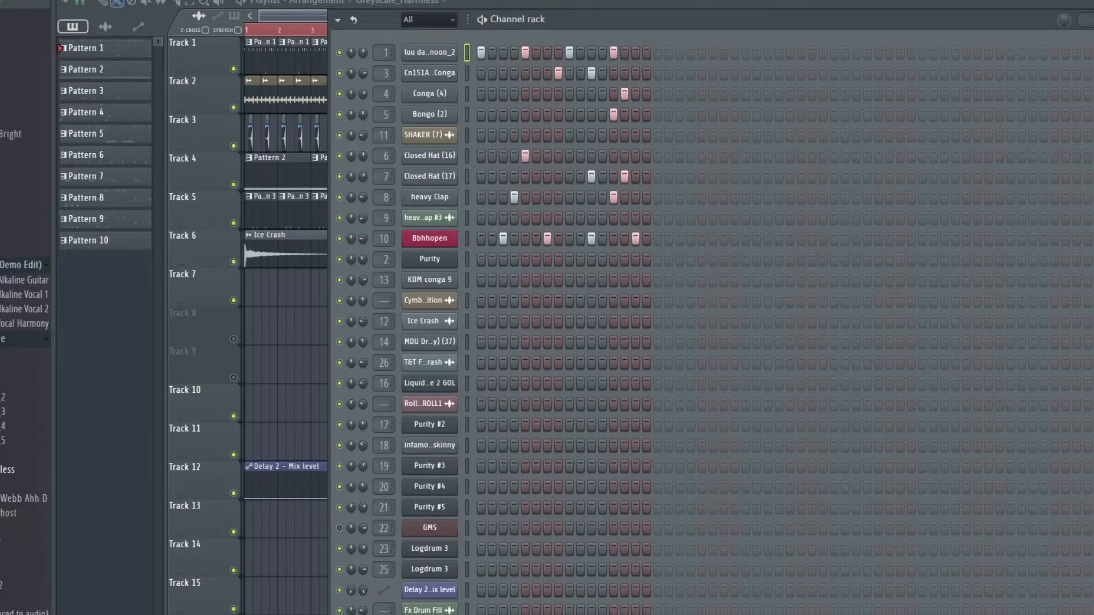
key("F9")
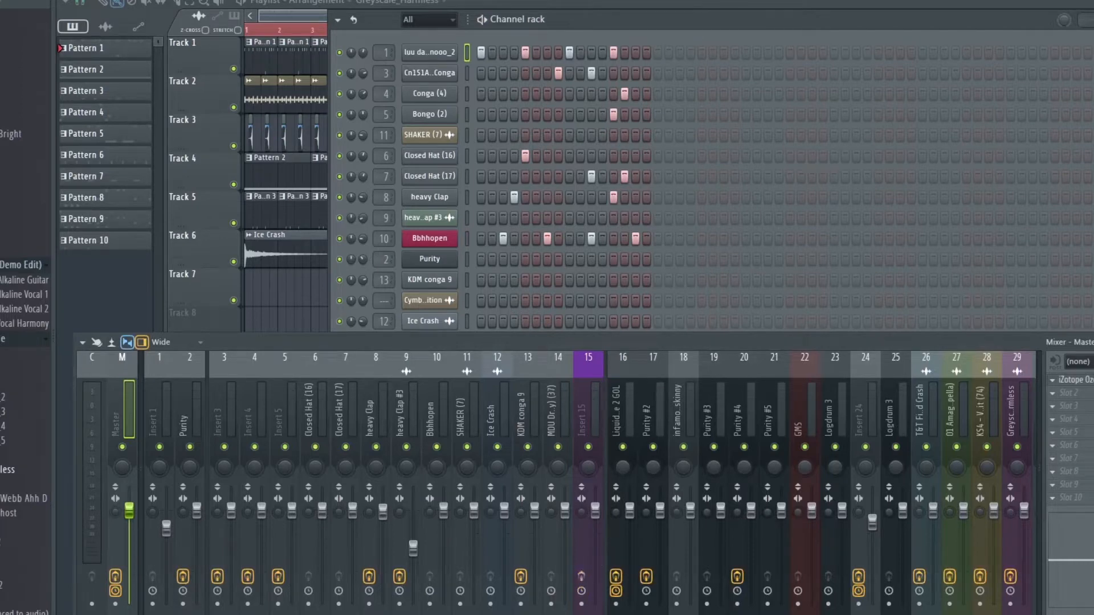
key("F9")
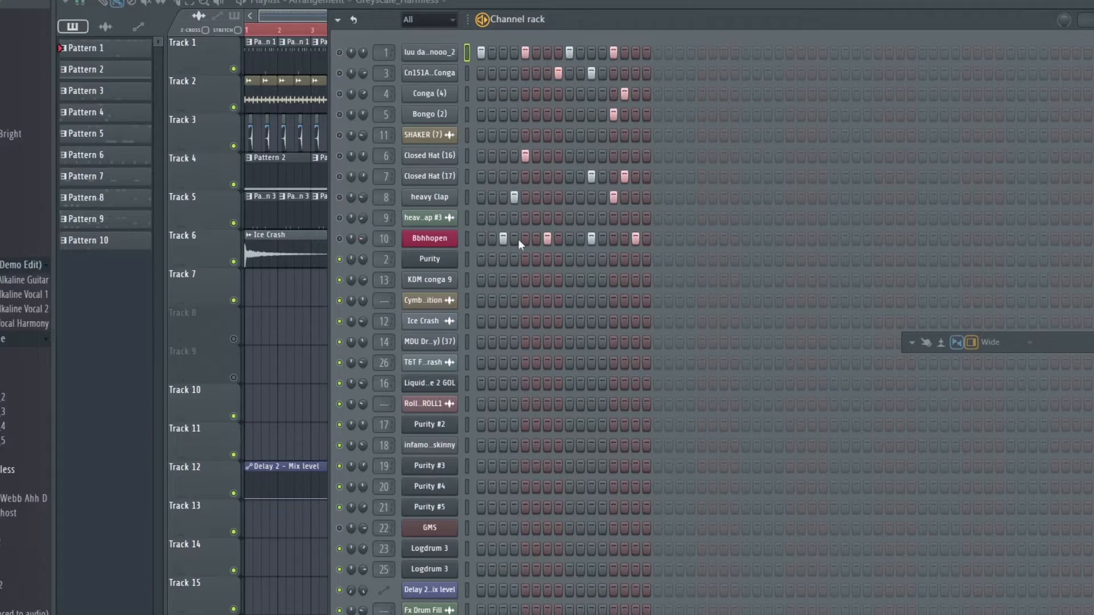
Reduce the fade-out of the luu da dj - pianooo_2 sample in the channel's precomputed effects
left_click(418, 57)
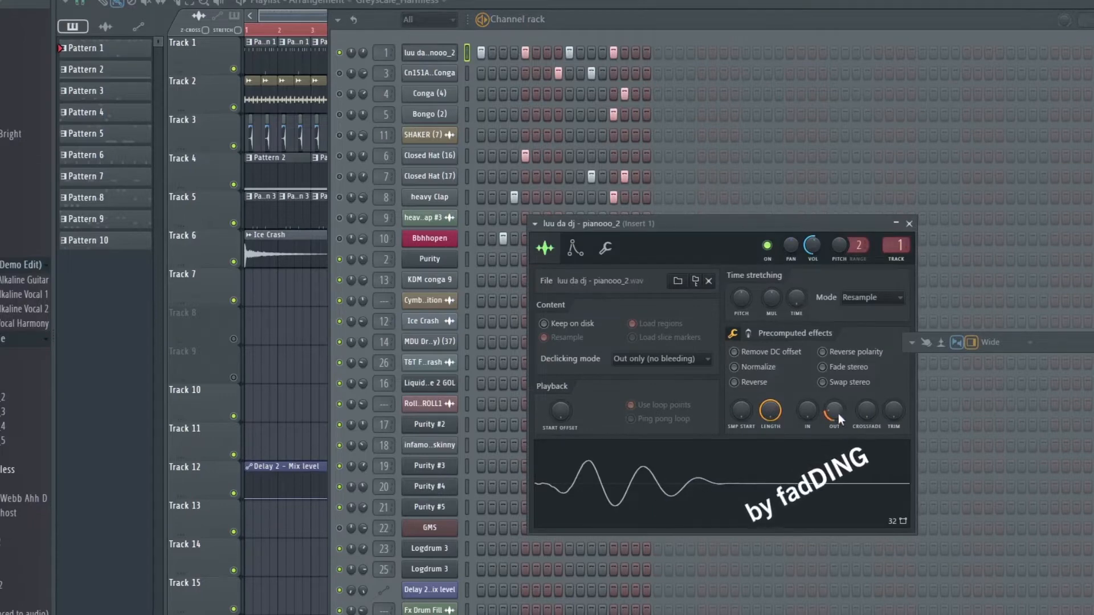
left_click_drag(834, 410, 834, 434)
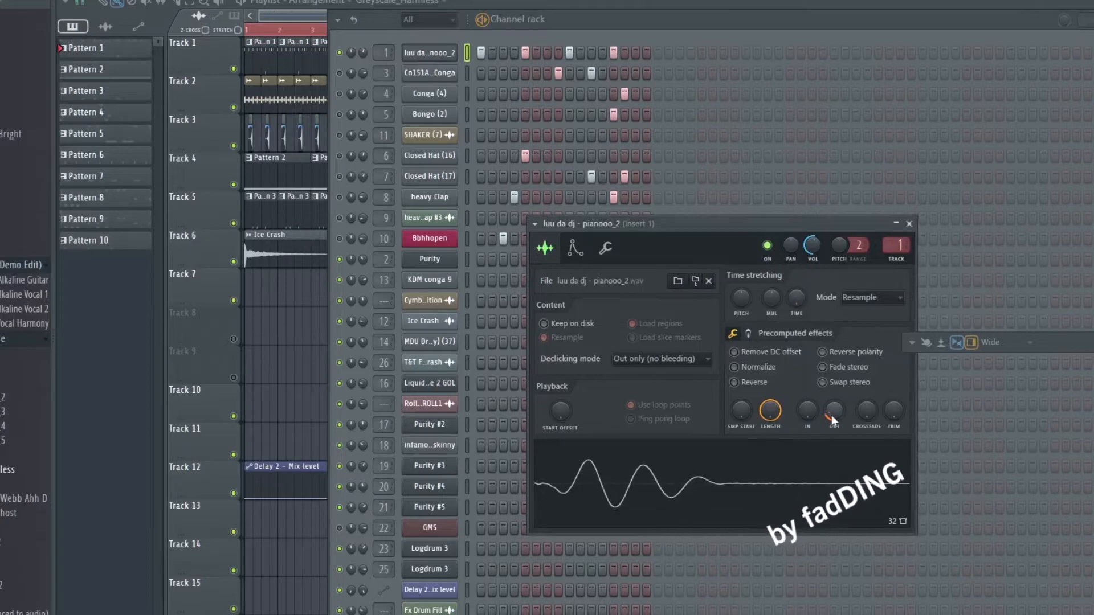
left_click(910, 223)
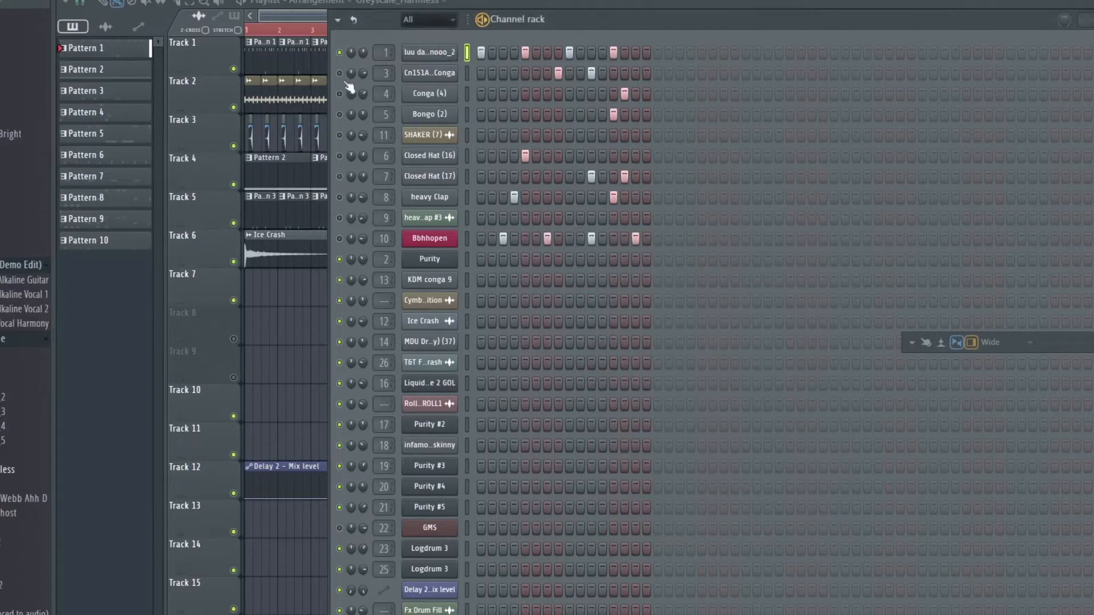
Mute the luu da dj - pianooo_2 channel while working with the Cn151A-EQ Conga channel's settings
left_click(434, 76)
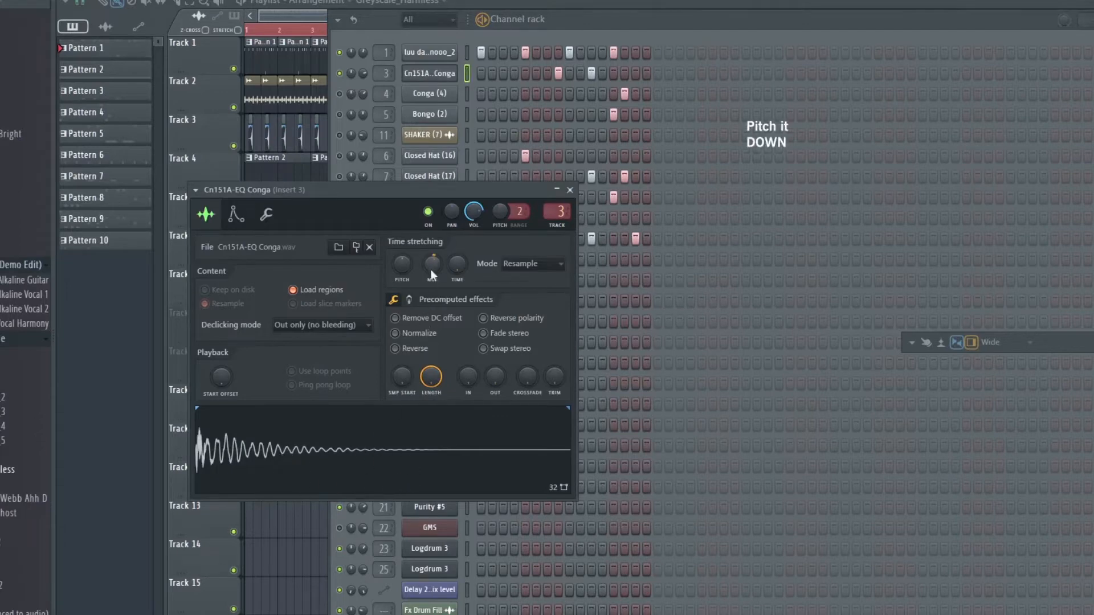
left_click(342, 60)
left_click(427, 79)
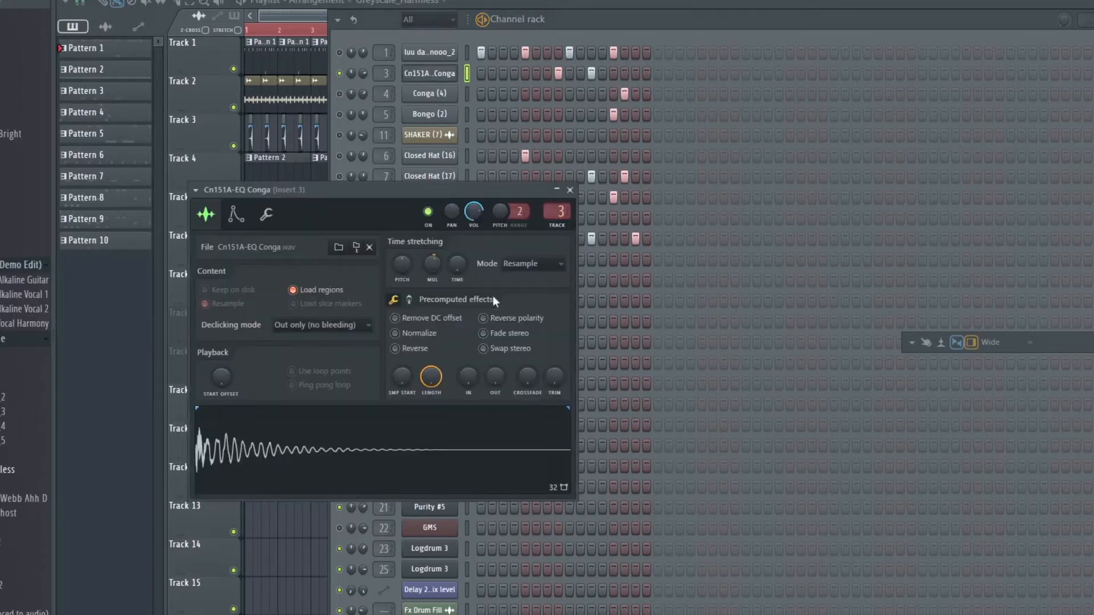
Compare the Cn151A-EQ Conga's time-stretch multiplier at its default against the copied 55% value
right_click(440, 261)
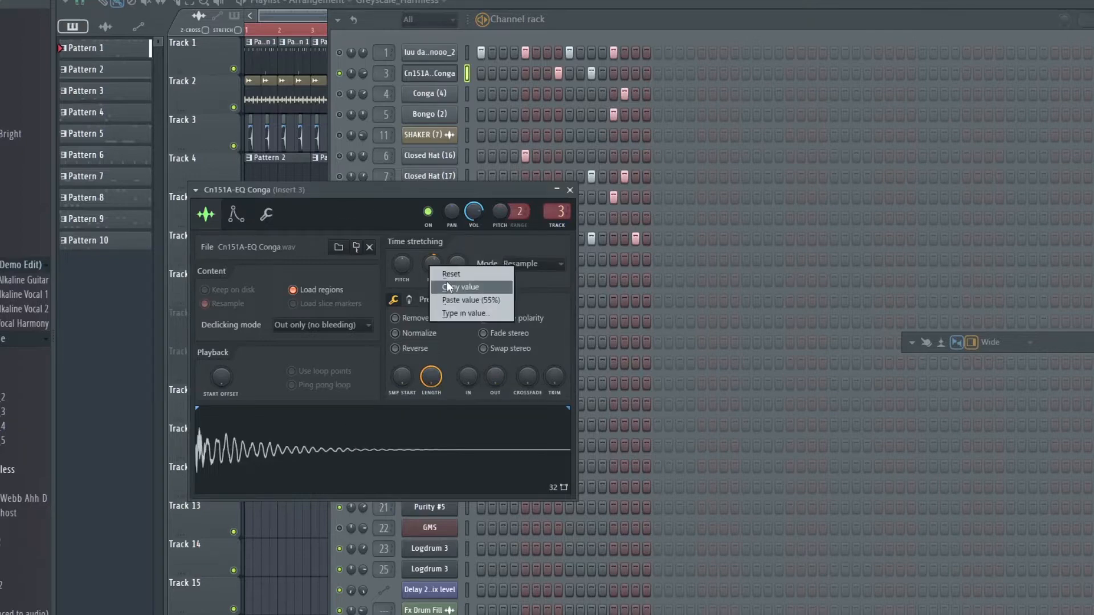
left_click(449, 285)
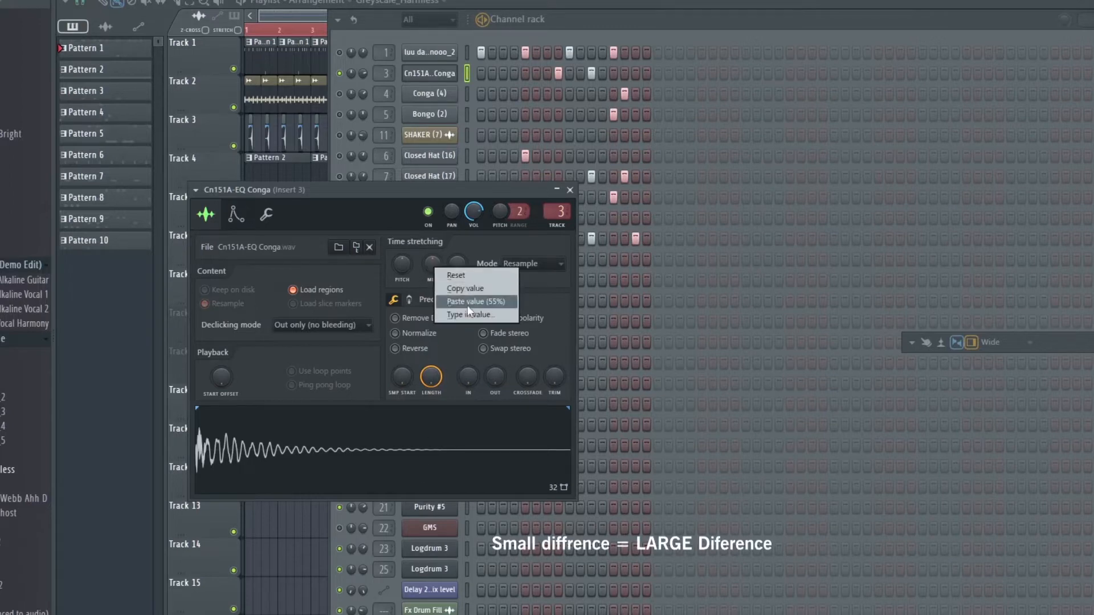
left_click(467, 302)
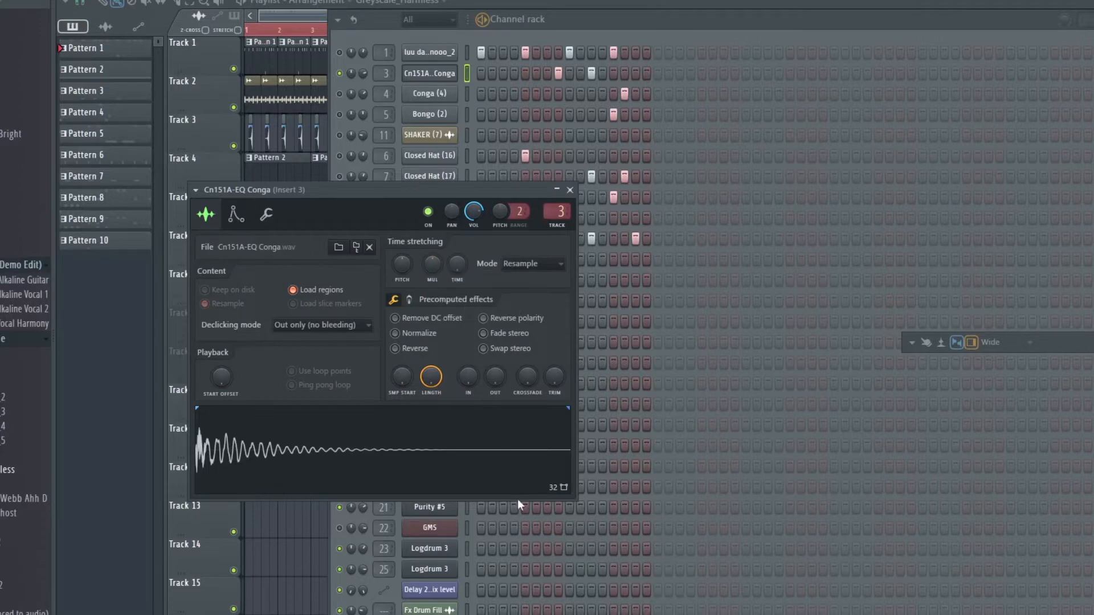
right_click(438, 264)
left_click(569, 190)
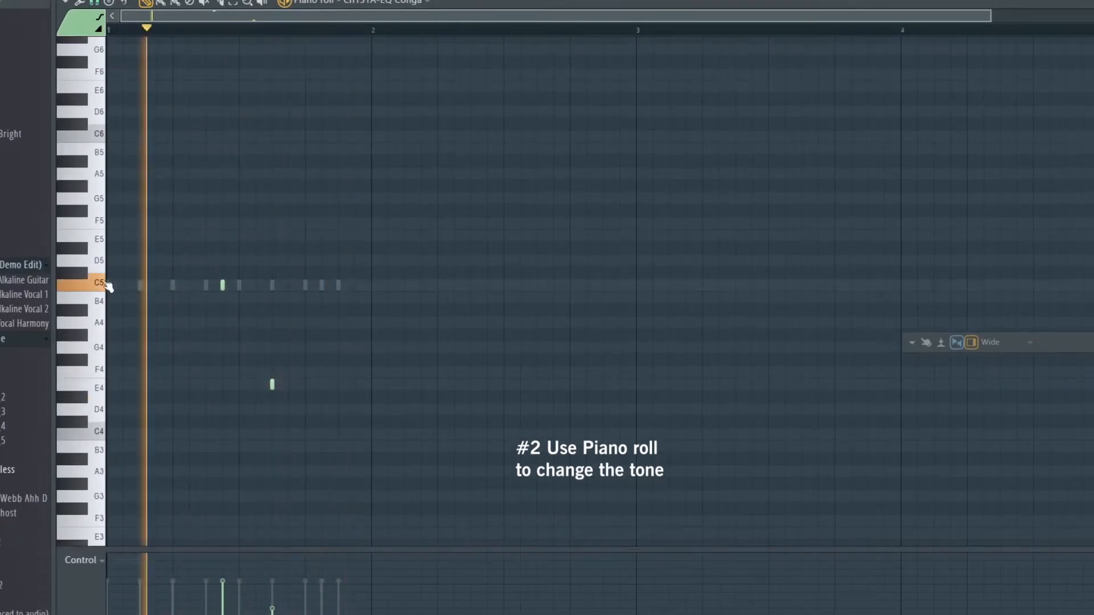
Preview the E4 key in the Cn151A-EQ Conga's piano roll and return to the channel rack
left_click(103, 390)
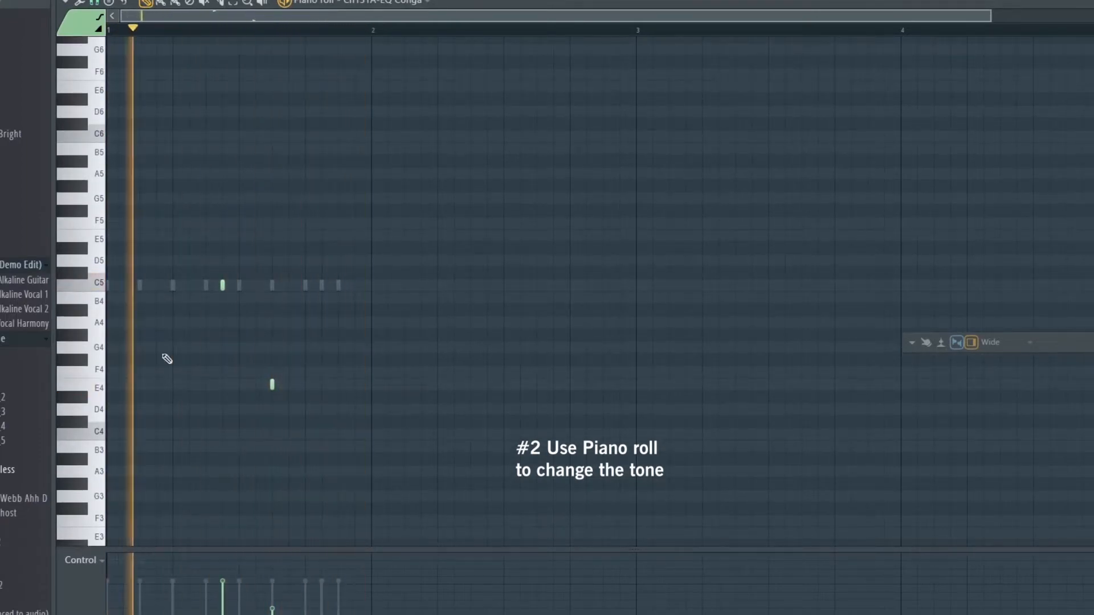
key("F6")
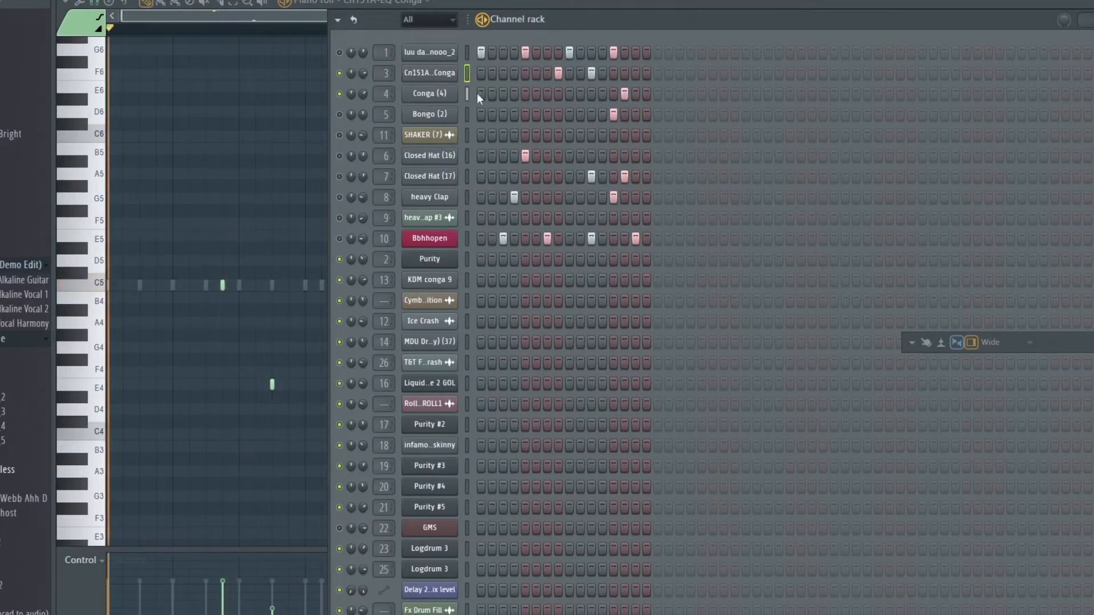
Examine the sample settings and waveform of the Conga (4) channel
left_click(429, 94)
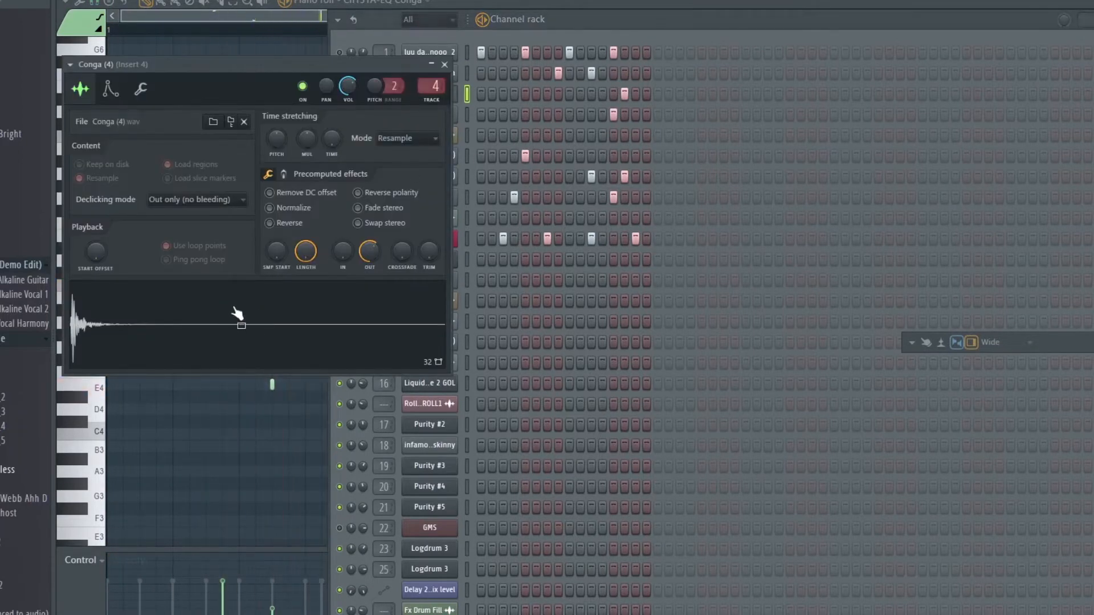
left_click(444, 64)
left_click(441, 96)
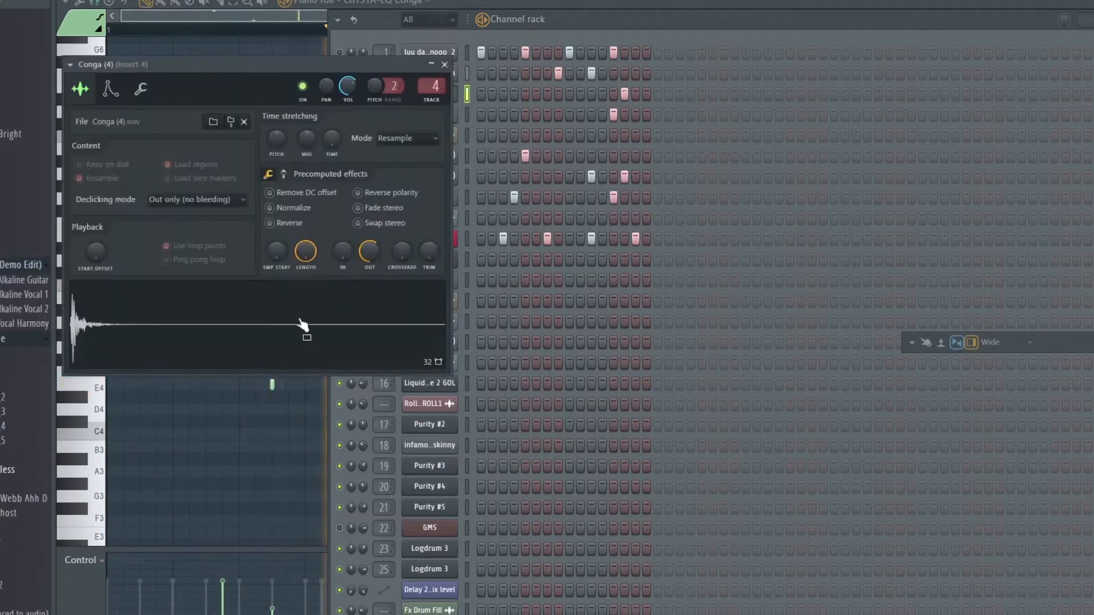
left_click(445, 65)
Copy the Bongo (2) sample's time-stretch pitch, reset it to default, and paste the copied value back
left_click(427, 114)
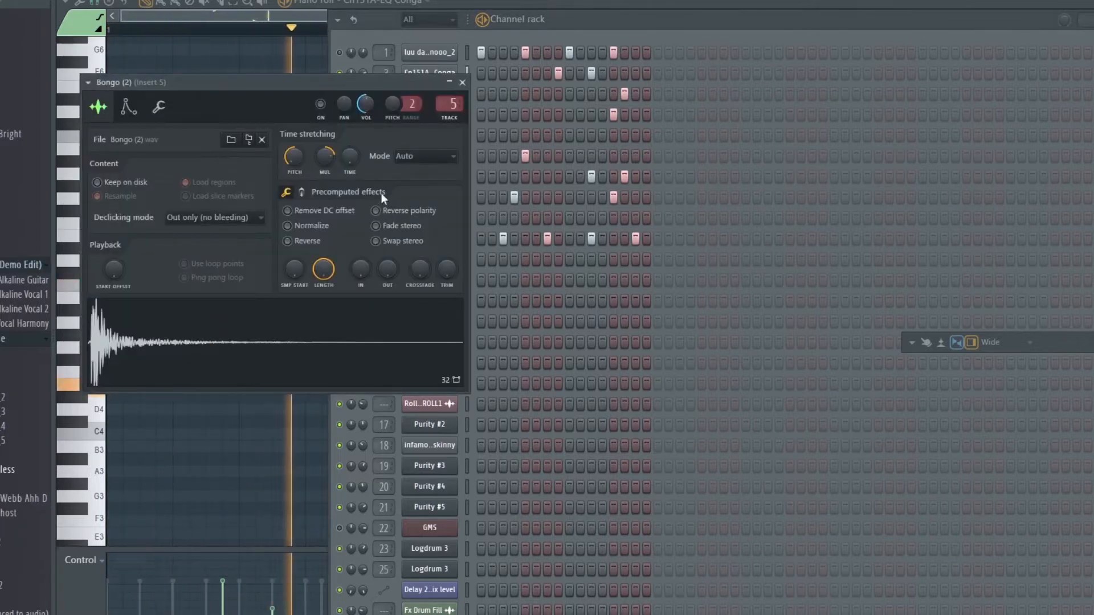
right_click(293, 159)
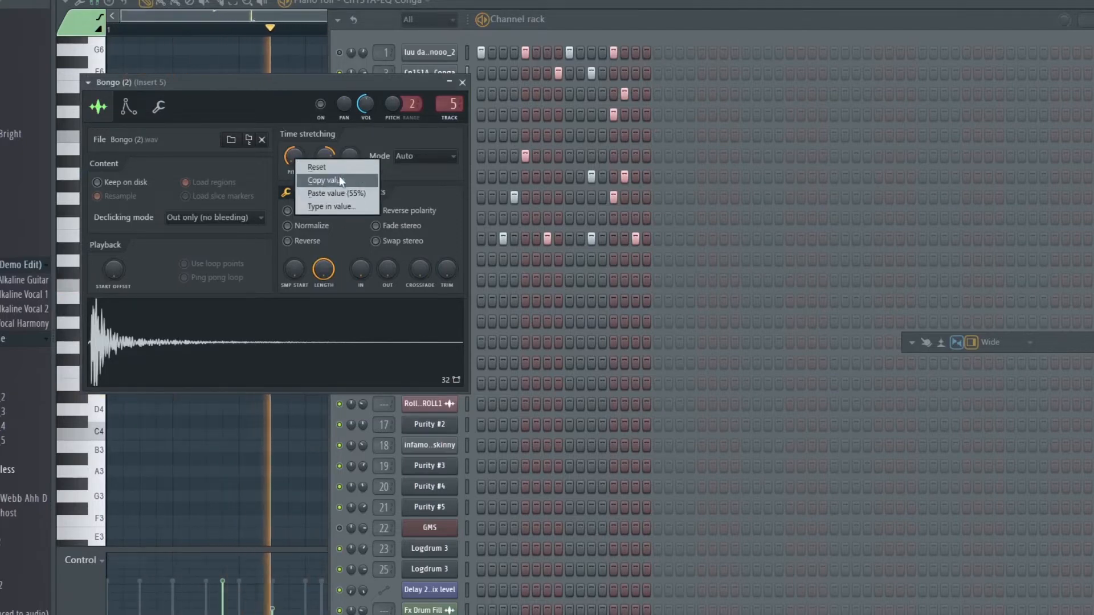
left_click(340, 179)
right_click(296, 162)
left_click(319, 166)
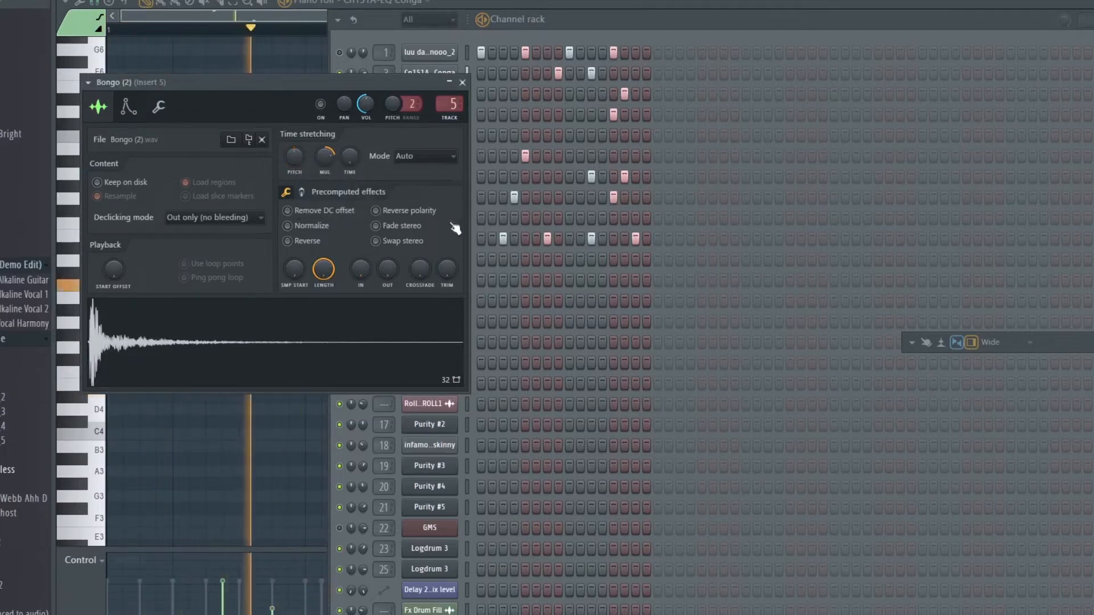
right_click(300, 151)
left_click(341, 187)
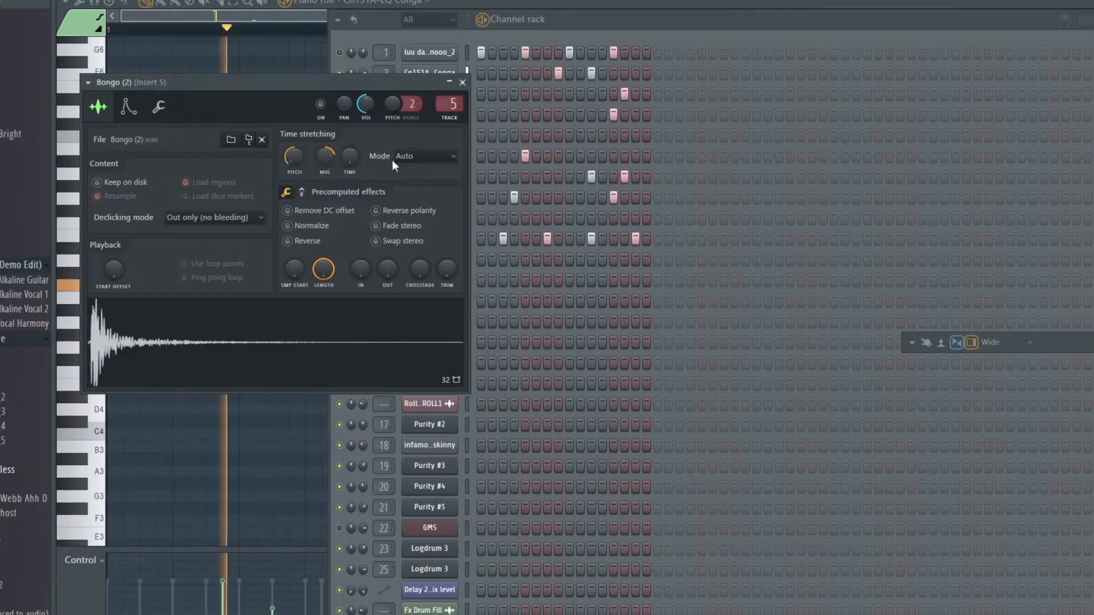
Move the Bongo (2) settings window off the channel rack, unmute the Bongo (2) channel and close its settings
left_click_drag(337, 80, 657, 240)
left_click(340, 115)
left_click(782, 236)
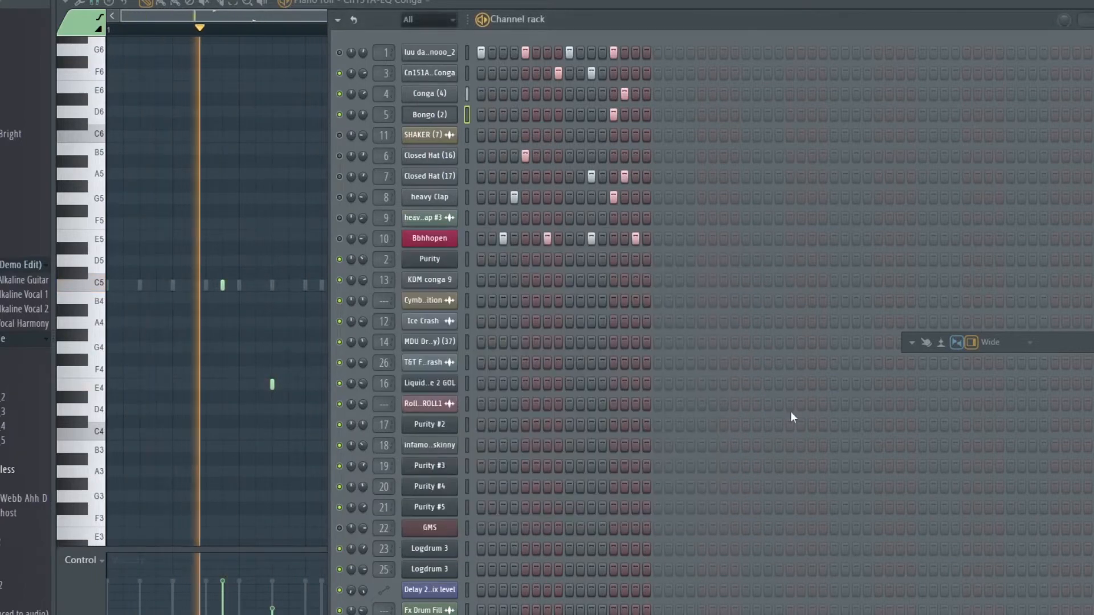
Compare the audible Bongo (2) sample with its time-stretch pitch reset and with the copied 11% value restored
left_click(443, 114)
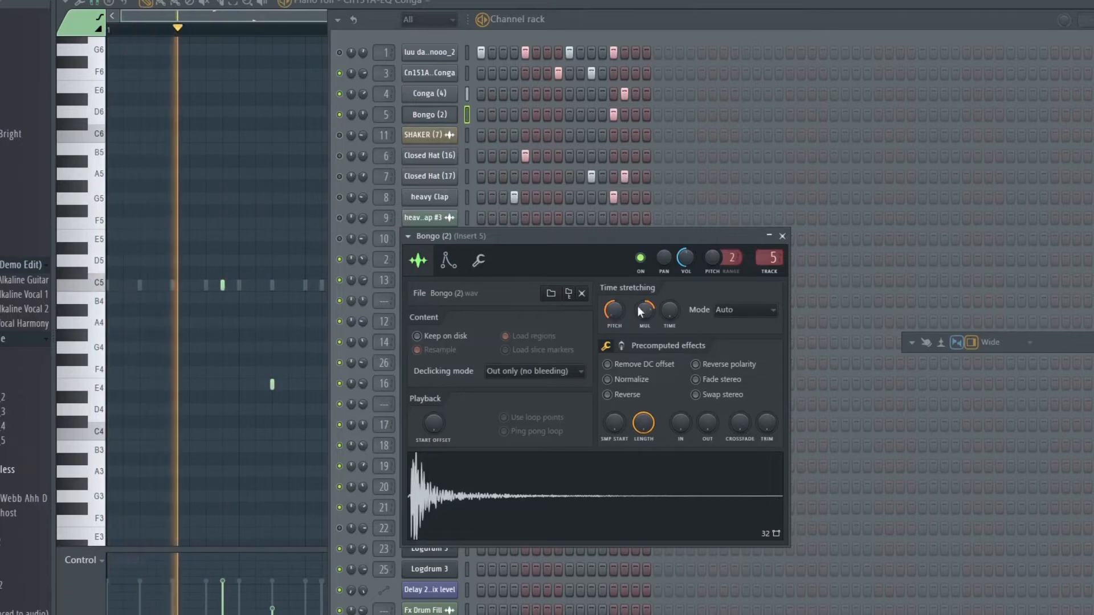
right_click(612, 310)
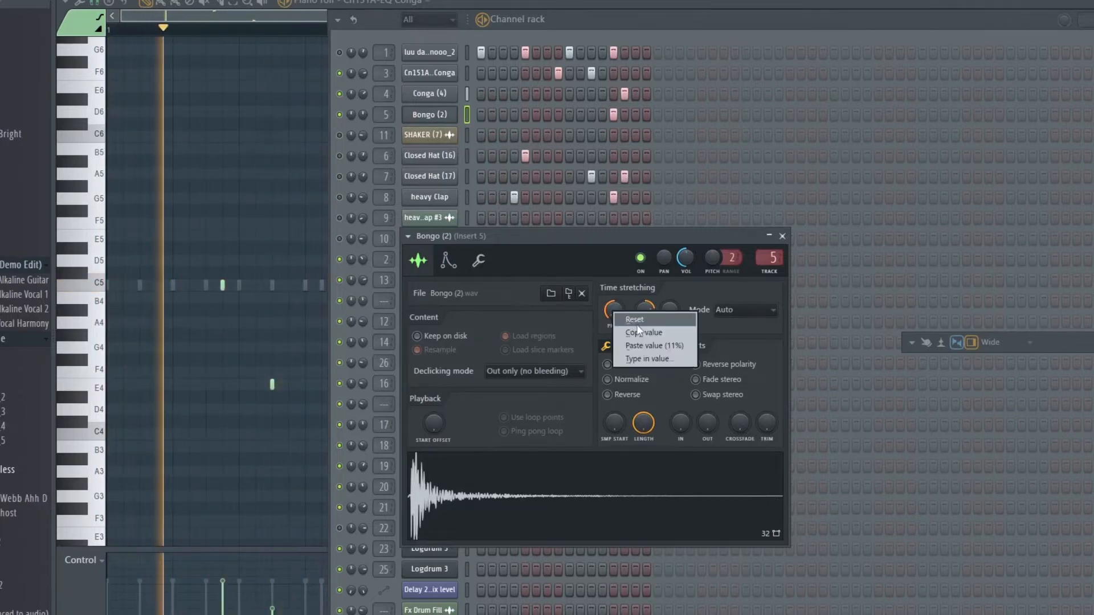
left_click(630, 316)
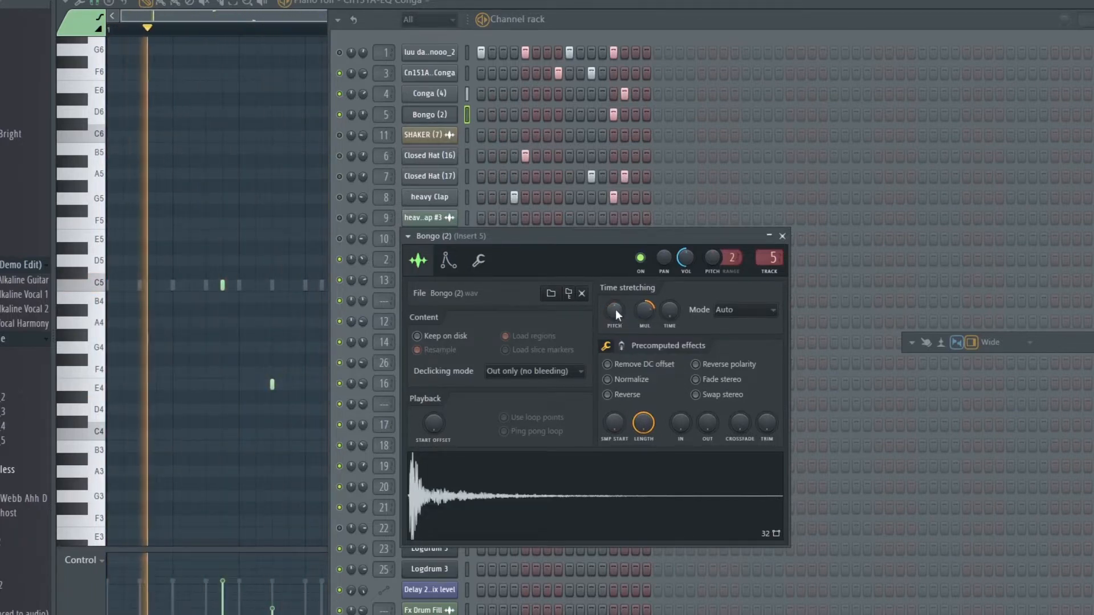
right_click(614, 308)
left_click(634, 336)
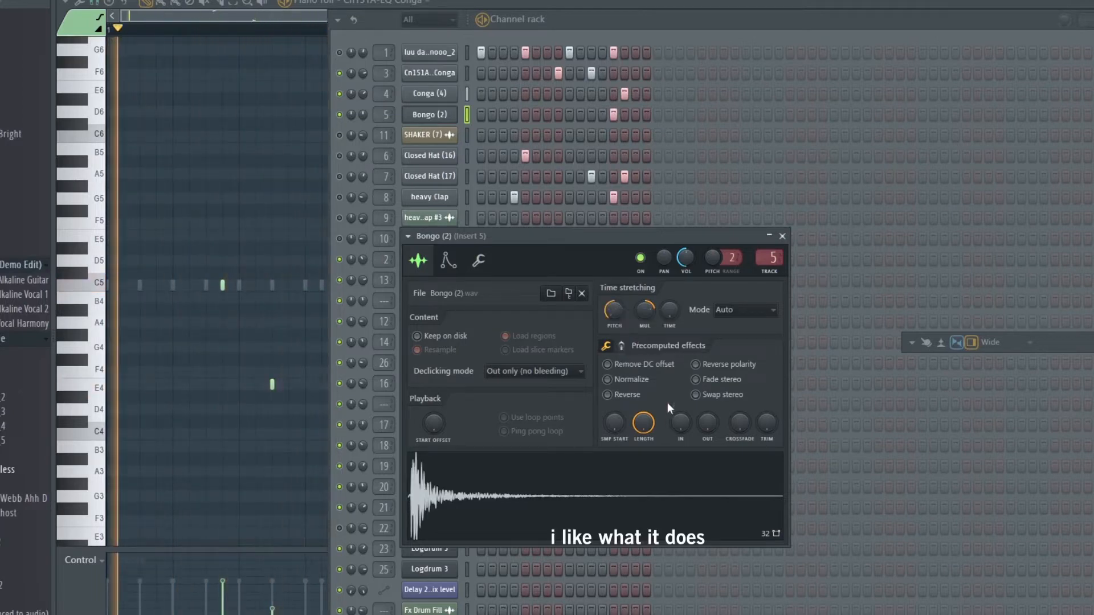
Compare the Bongo (2) sample's time-stretch multiplier at default against its copied 72% value, and close the settings
right_click(645, 312)
left_click(677, 335)
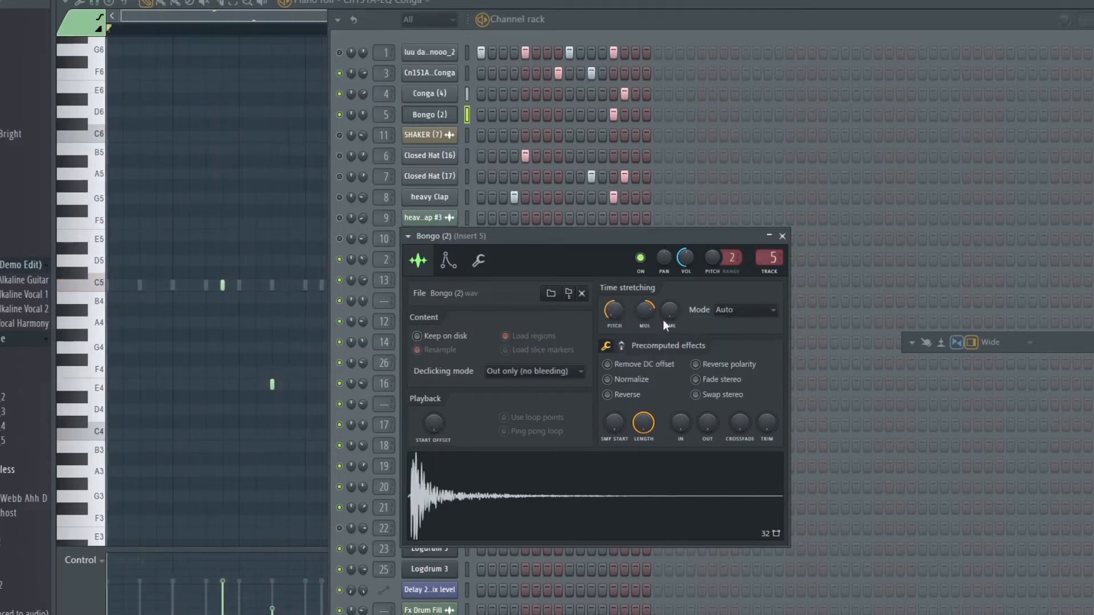
right_click(644, 308)
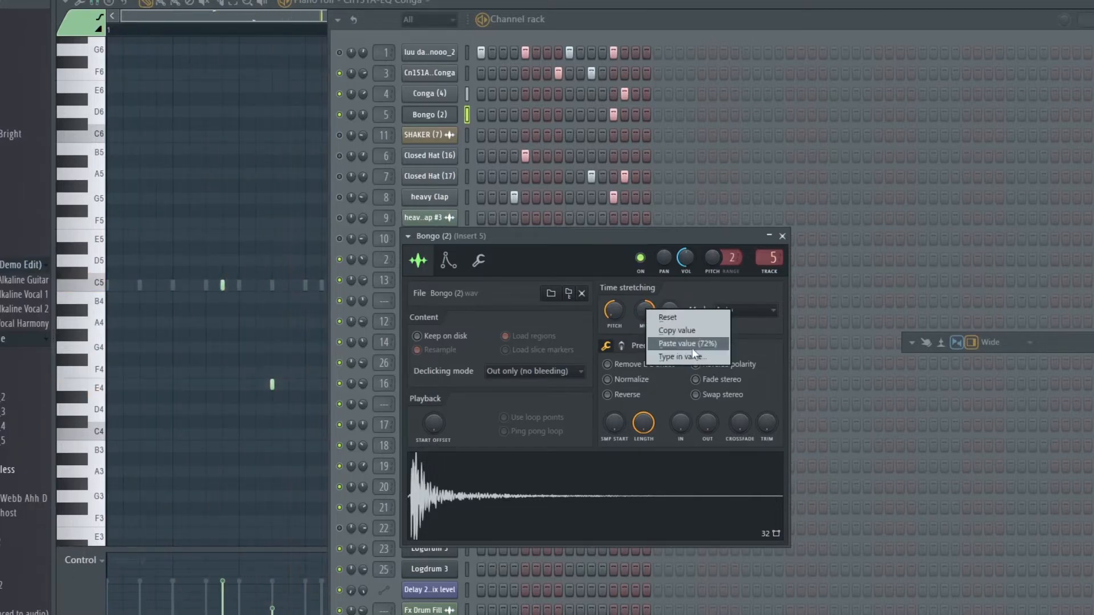
left_click(691, 346)
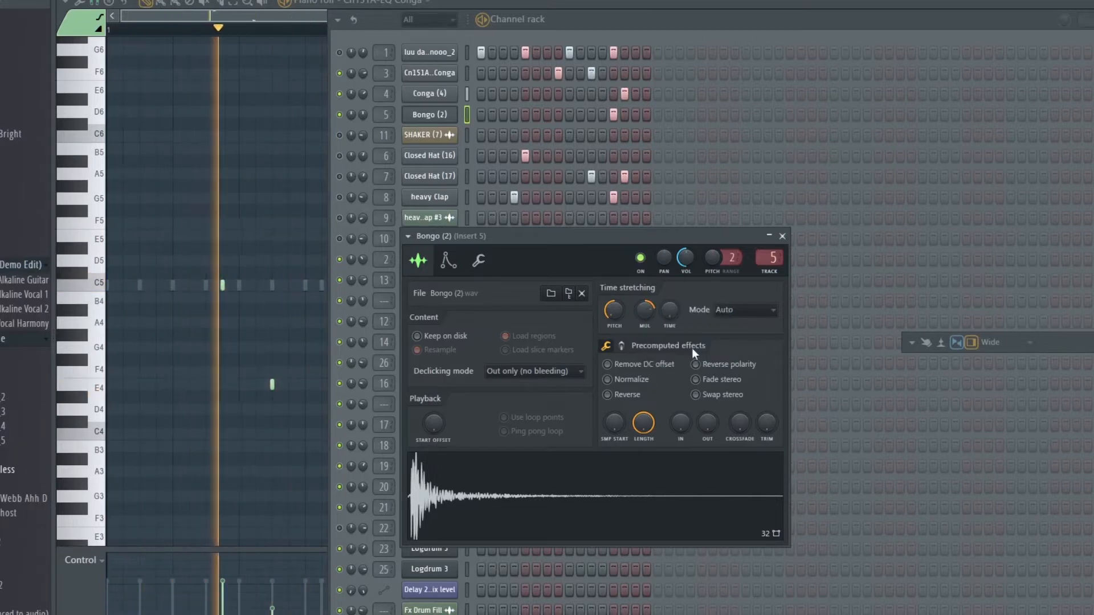
right_click(642, 309)
left_click(664, 317)
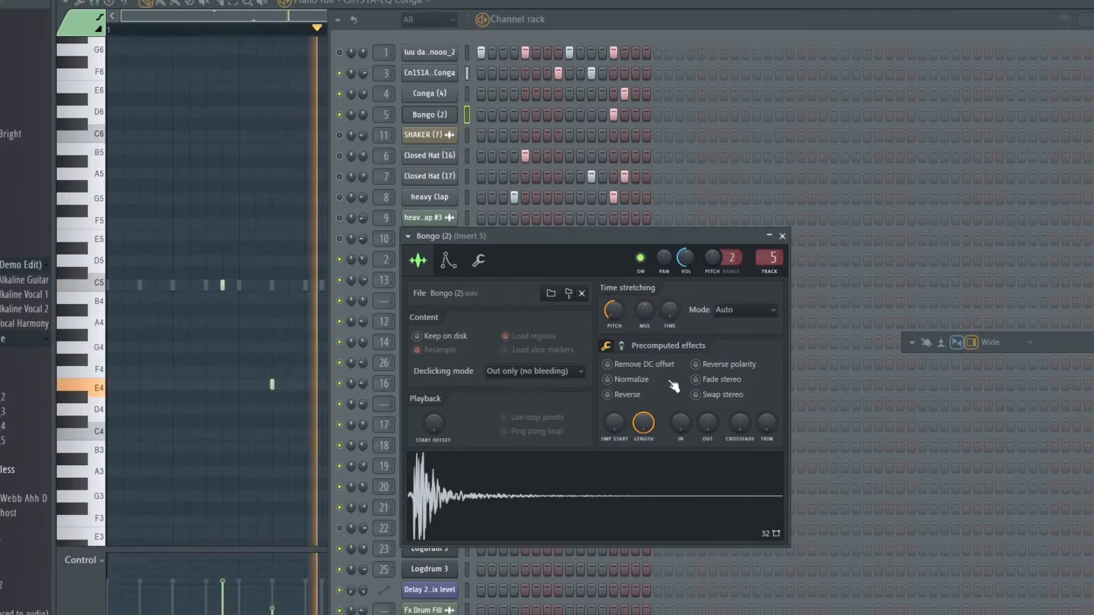
right_click(645, 309)
left_click(677, 347)
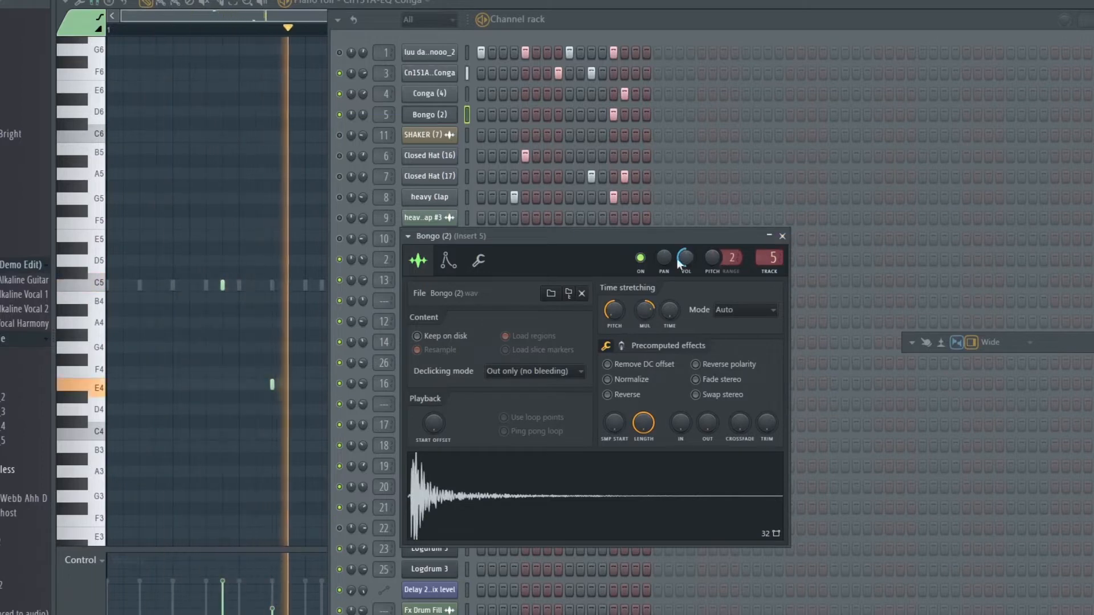
left_click(782, 236)
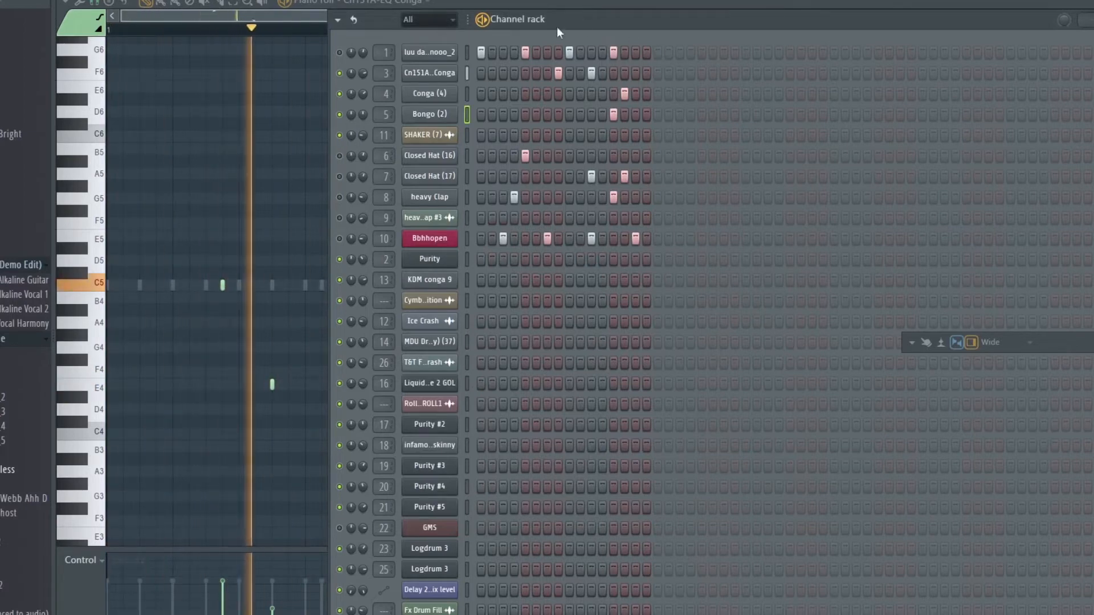
Compare the SHAKER (7) sample's time-stretch pitch at default against its copied 42% value, and close the settings
left_click(411, 139)
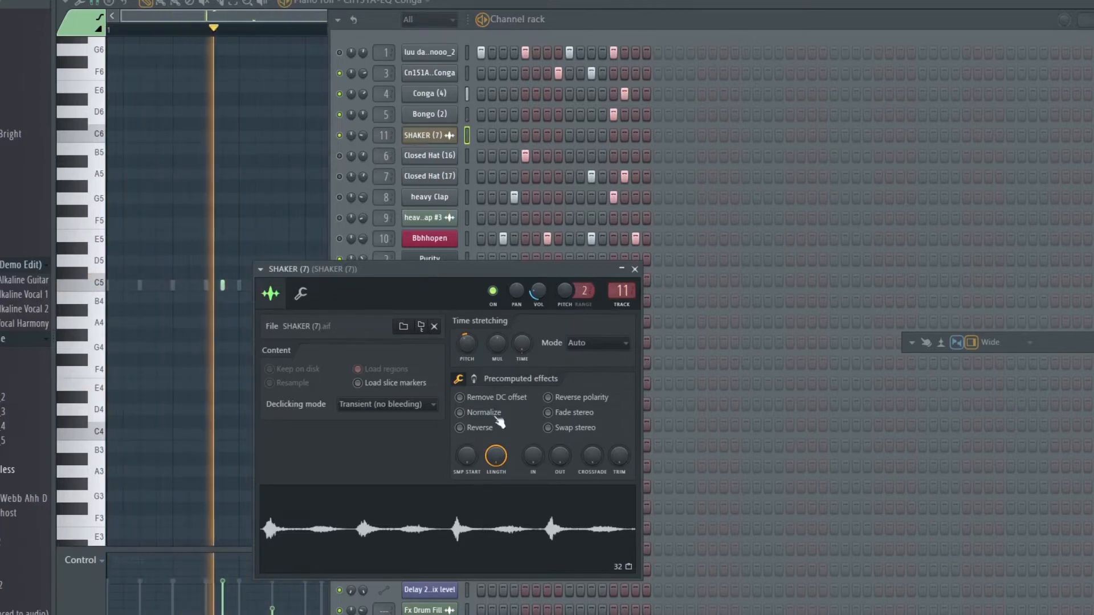
right_click(469, 344)
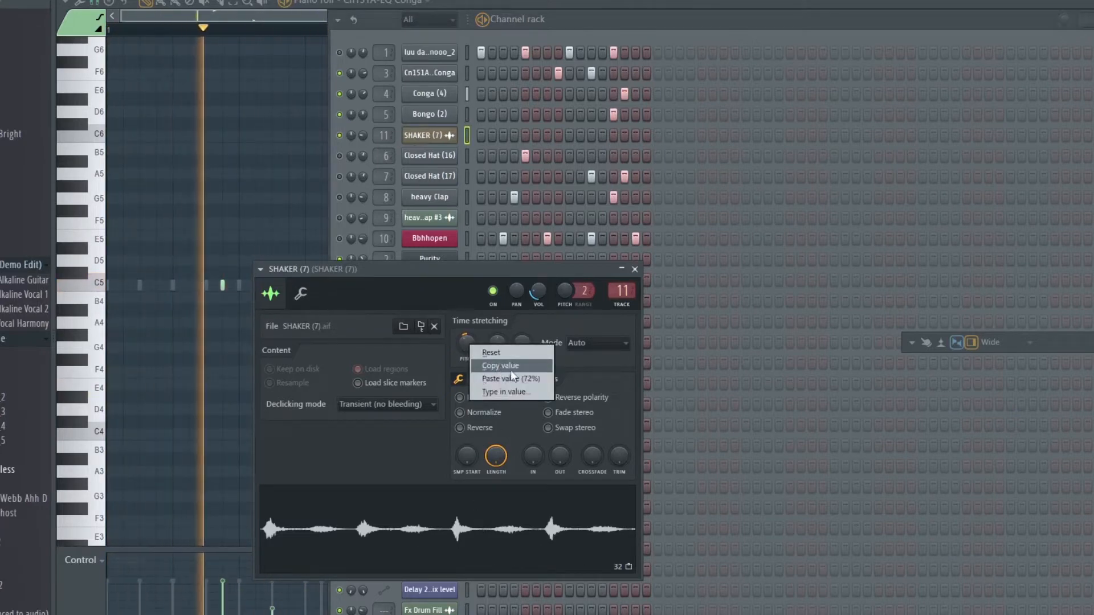
left_click(515, 367)
right_click(464, 347)
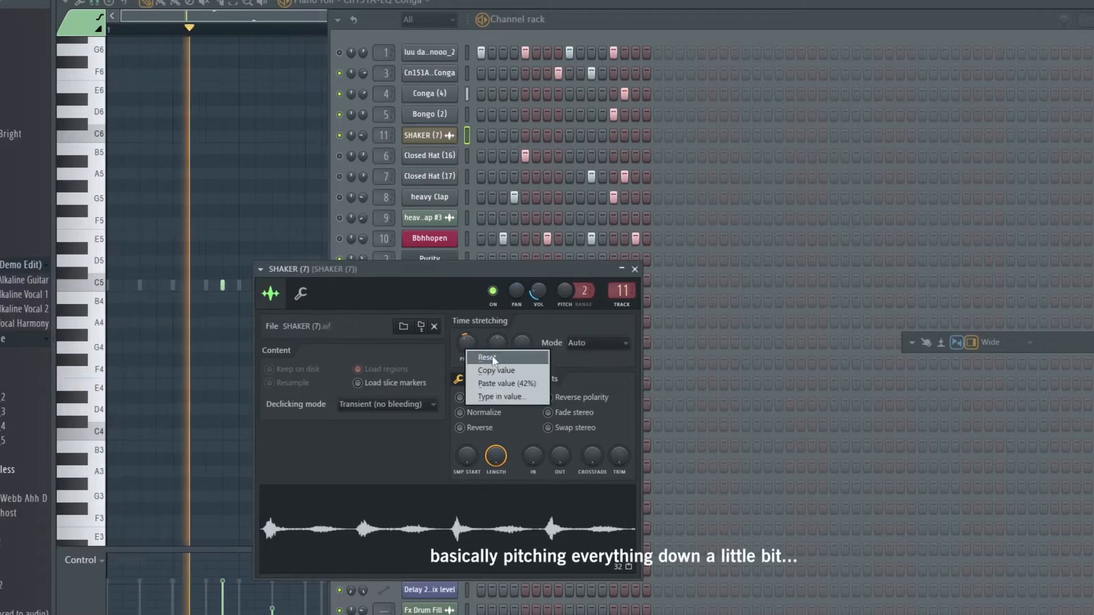
left_click(491, 355)
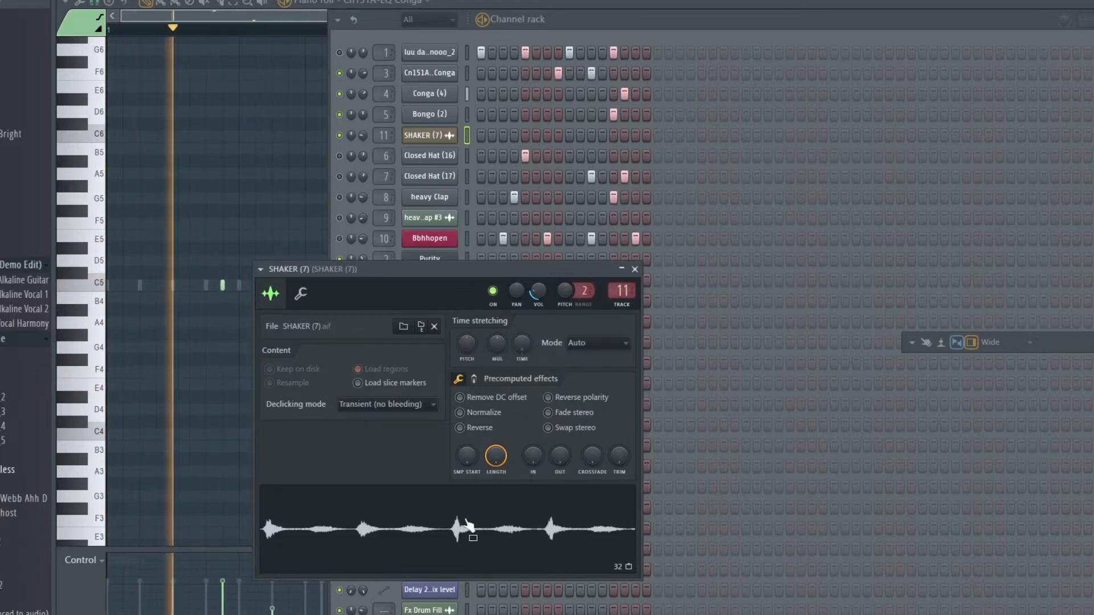
right_click(468, 344)
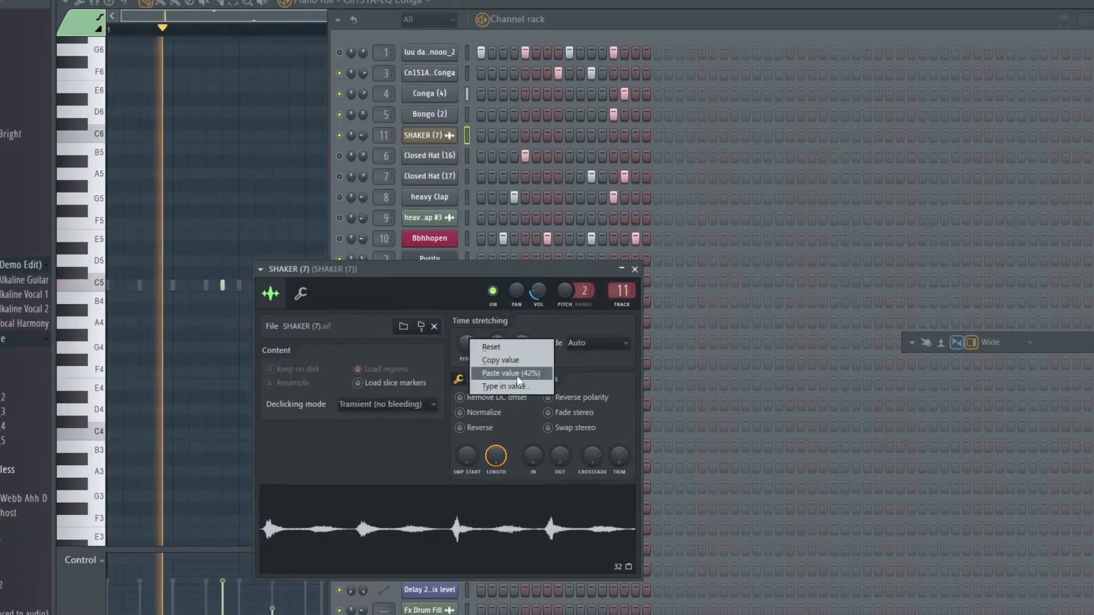
left_click(517, 375)
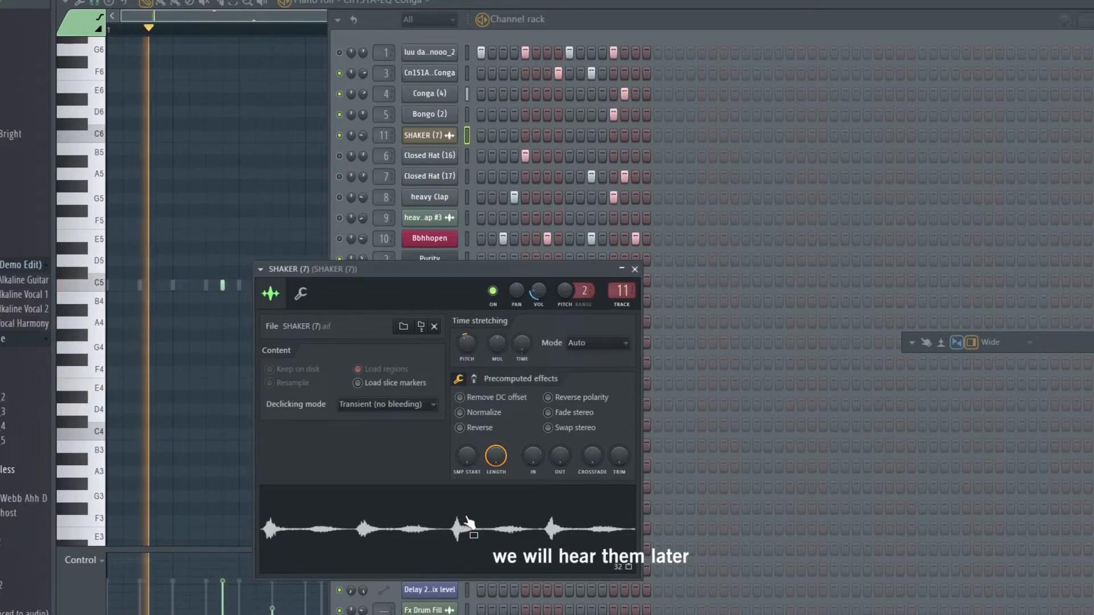
left_click(635, 269)
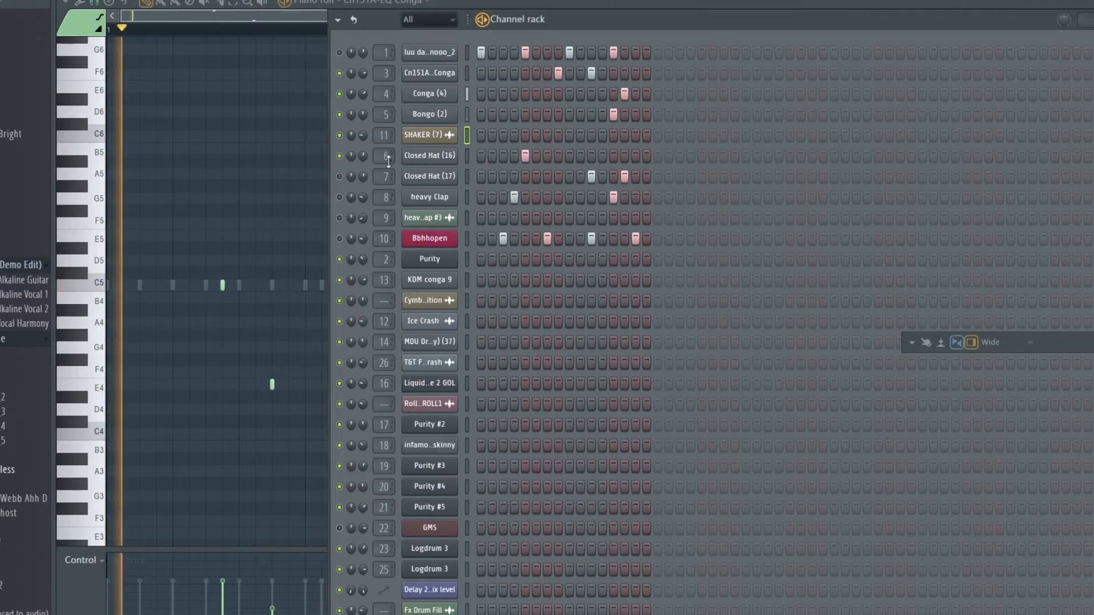
Compare the Closed Hat (16) sample's quick fade-in reset to default against its copied 14% value, and close the settings
left_click(432, 161)
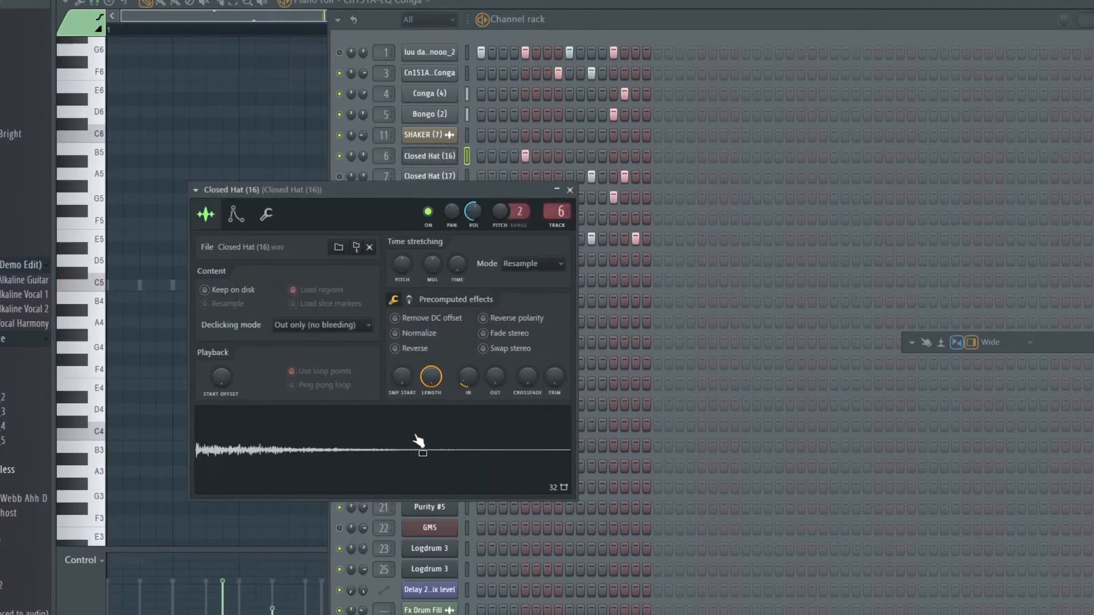
right_click(476, 378)
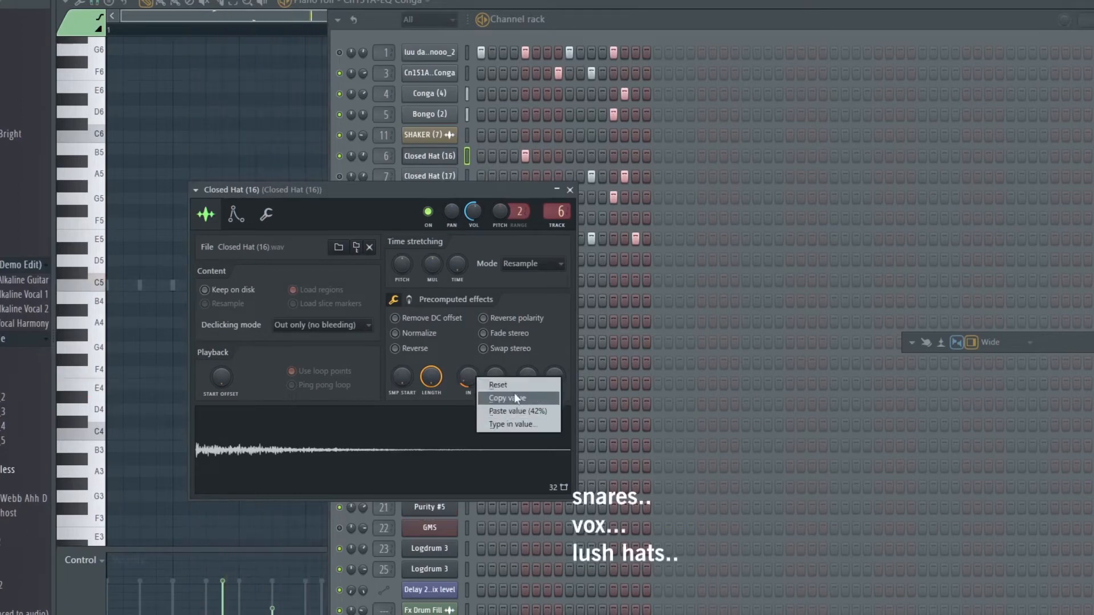
left_click(514, 393)
left_click(494, 386)
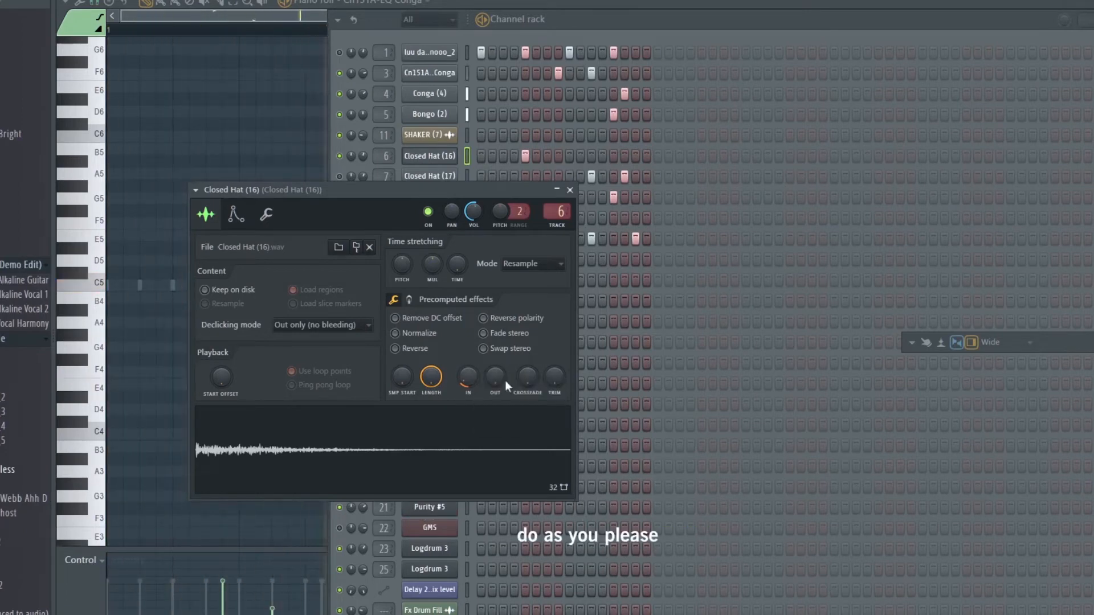
right_click(471, 385)
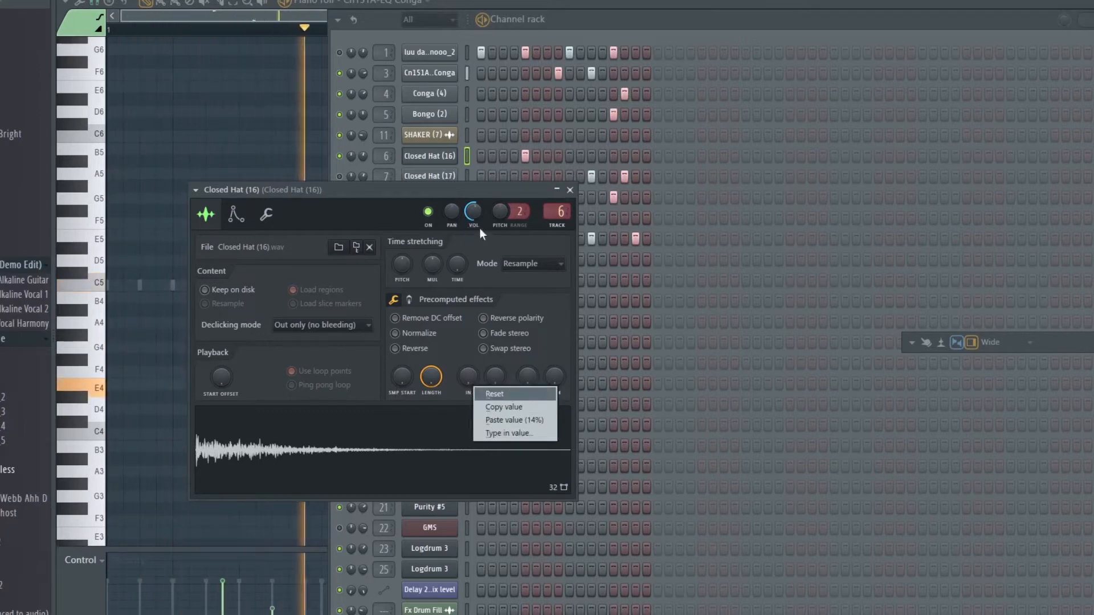
left_click(521, 419)
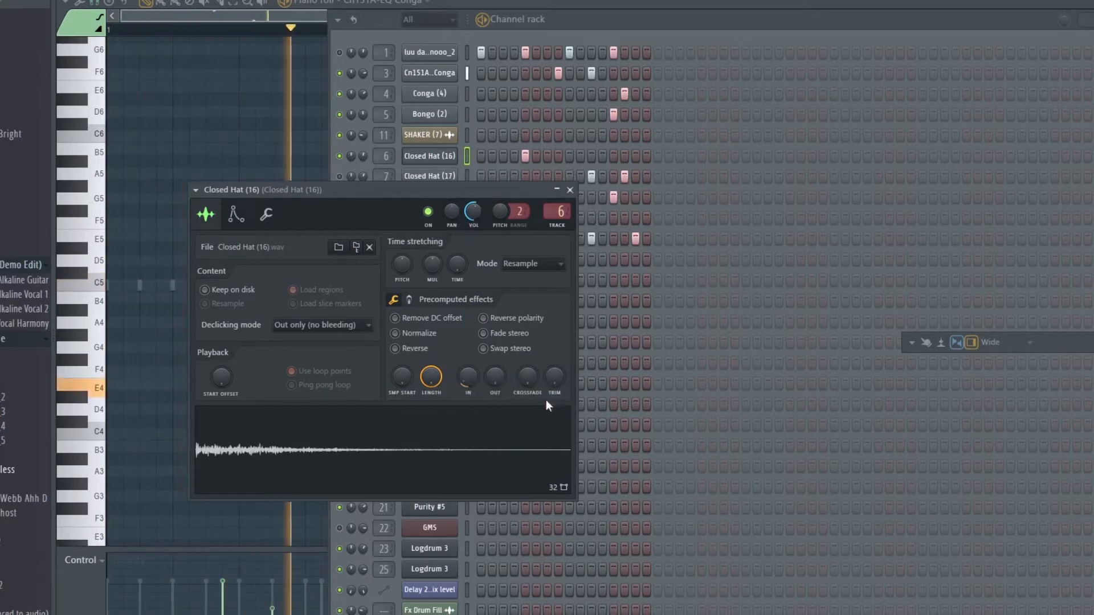
left_click(569, 190)
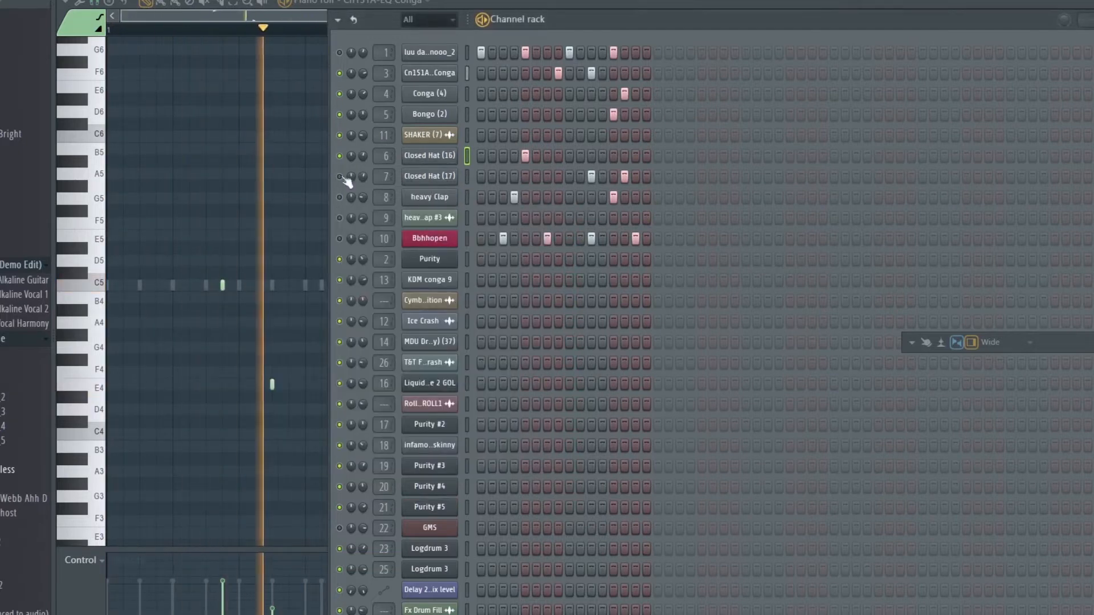
Review the Closed Hat (17) and heavy Clap sample settings, closing each one after viewing
left_click(436, 176)
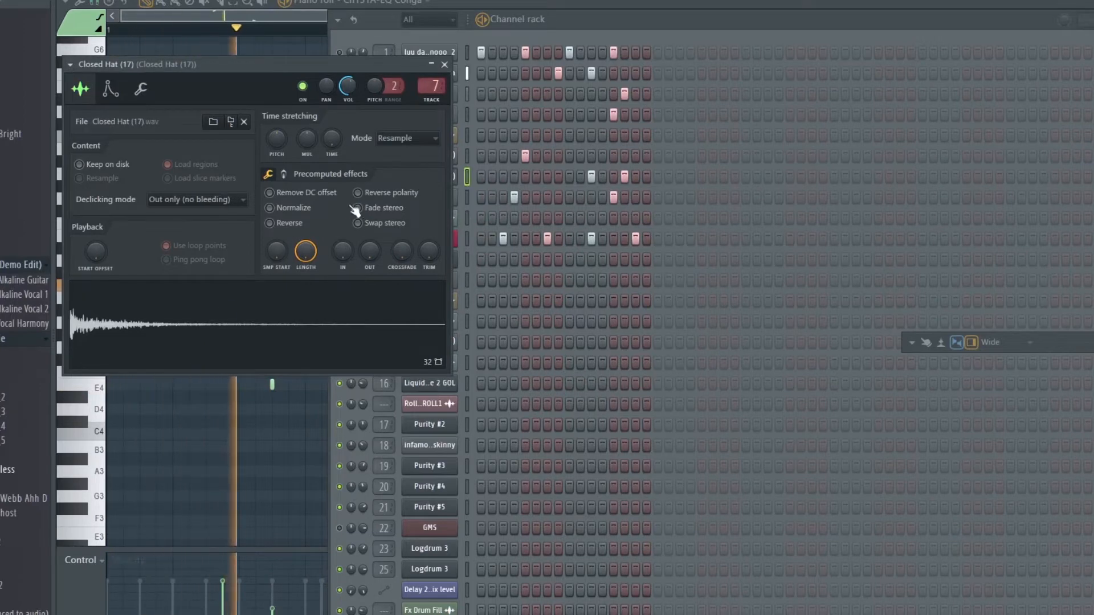
left_click(444, 64)
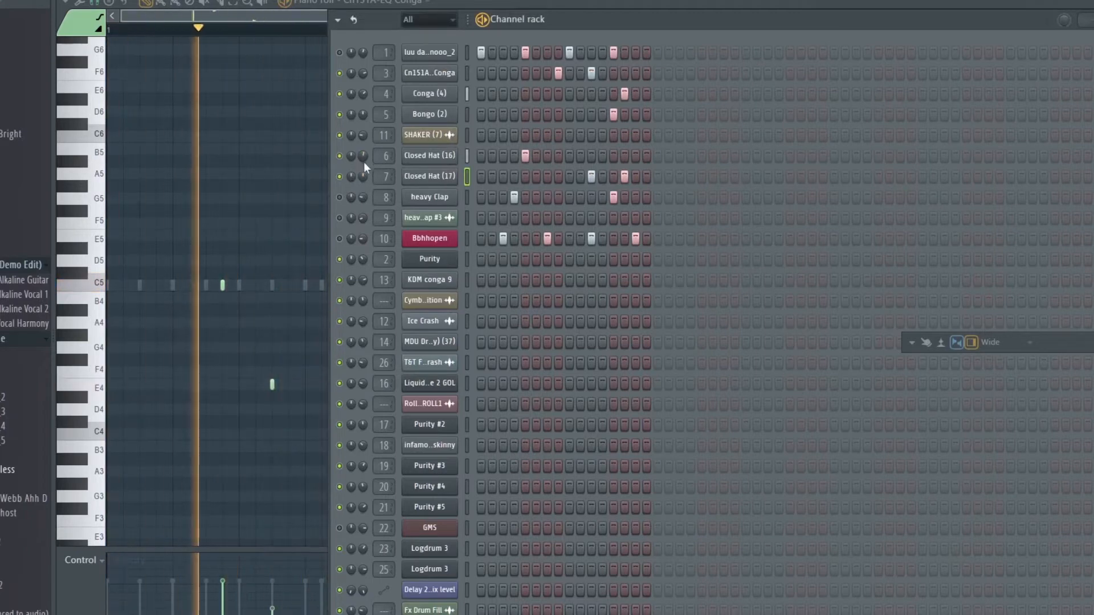
left_click(426, 196)
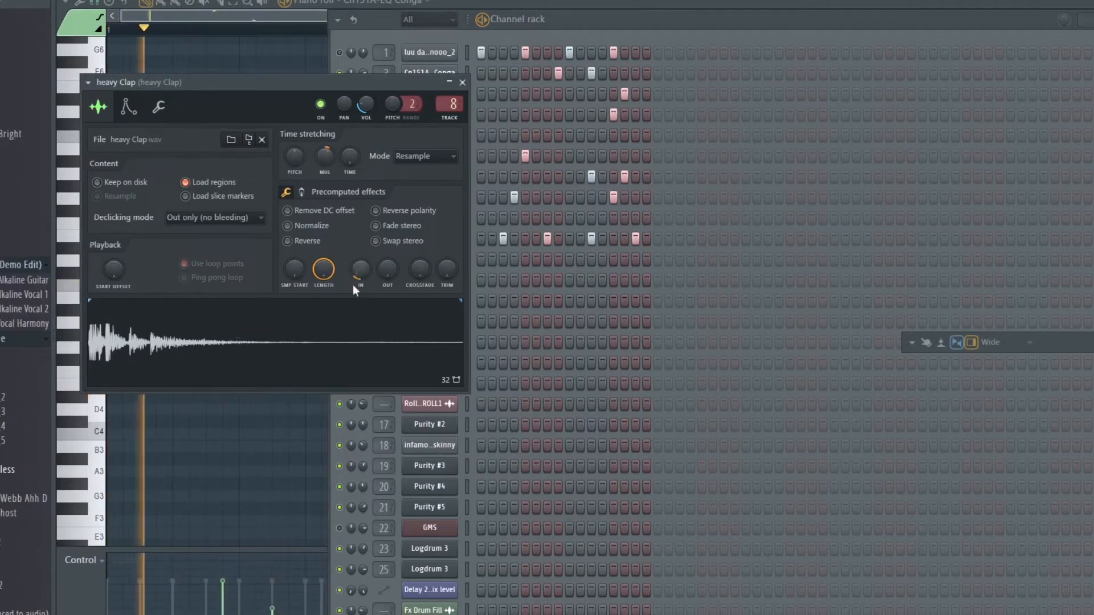
left_click(461, 82)
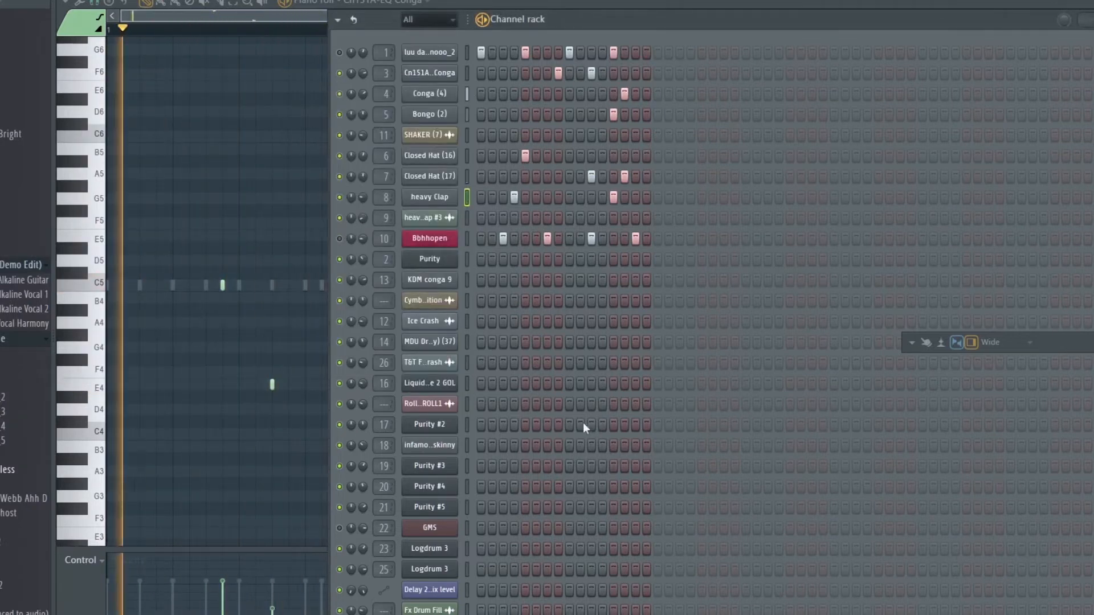
Inspect the reversed heavy Clap #3 sample's settings and its clips on Track 3 of the playlist, and close the settings
left_click(434, 223)
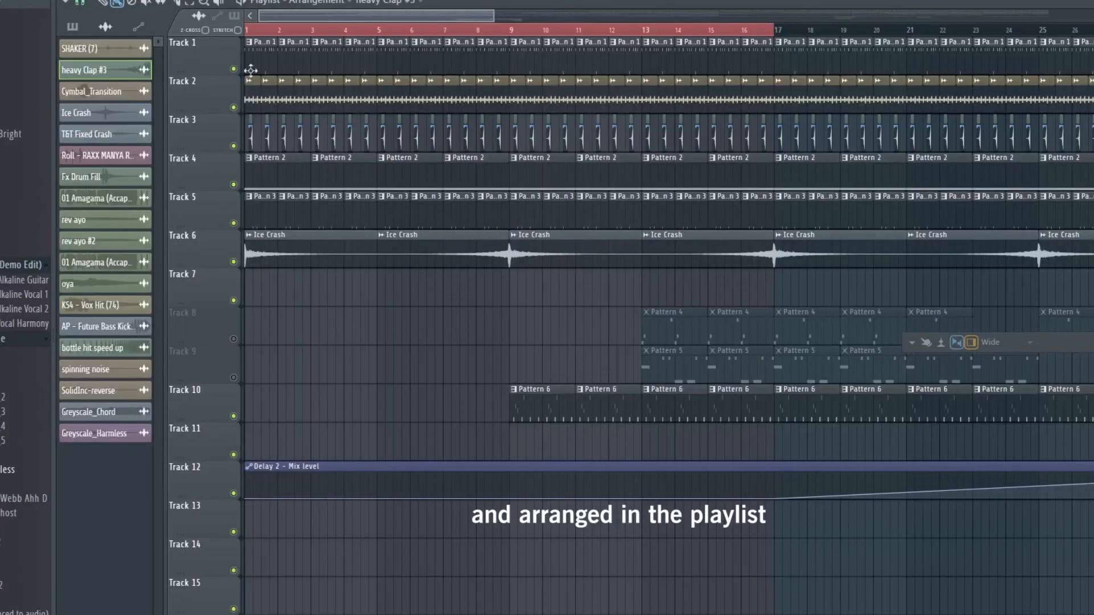
left_click_drag(271, 37, 291, 33)
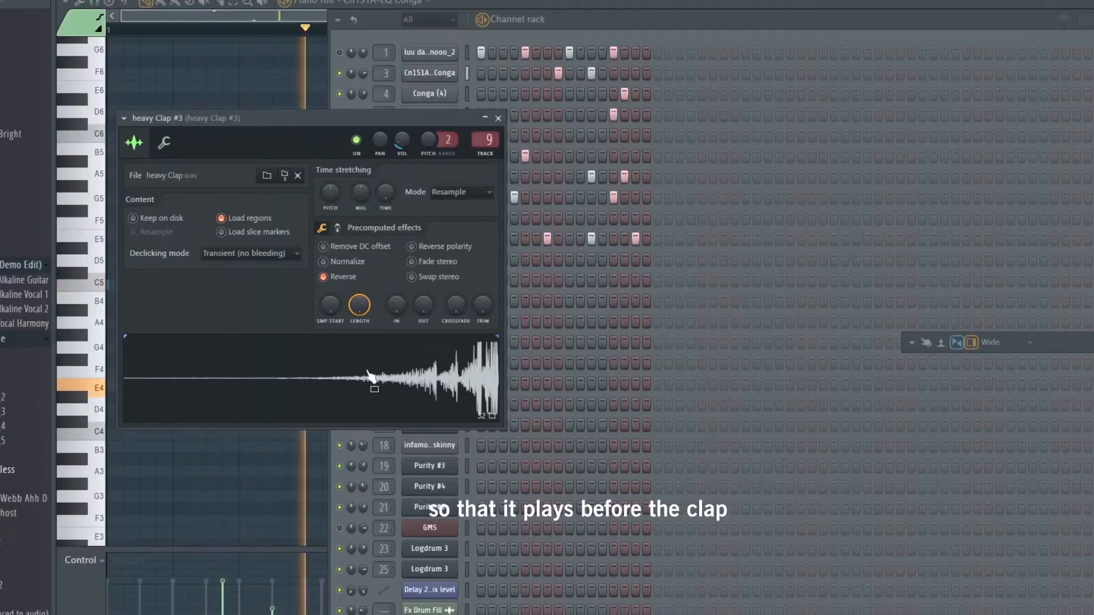
left_click(498, 118)
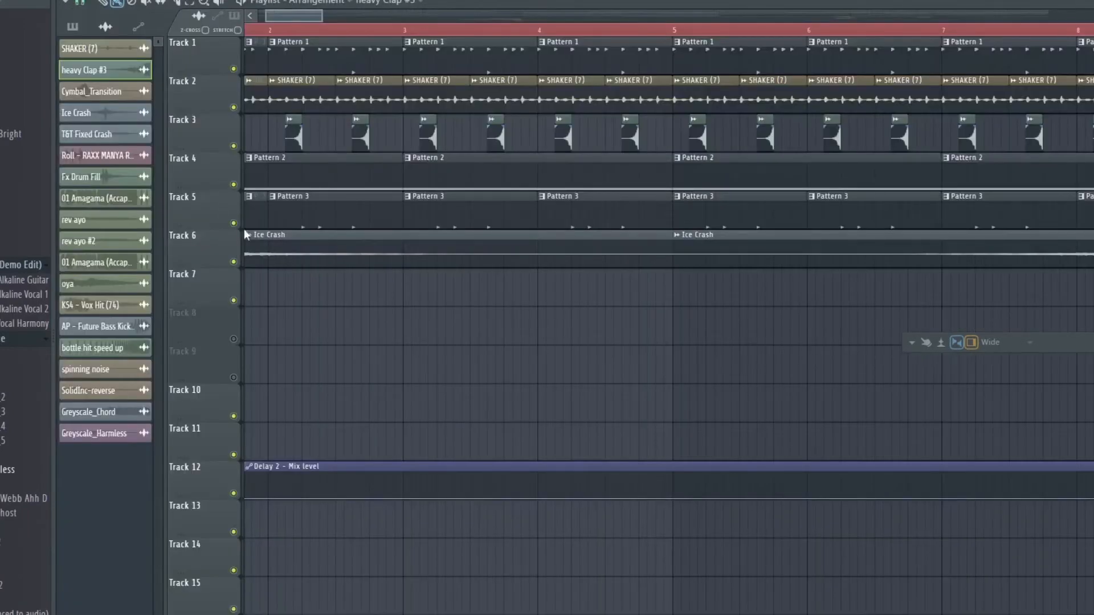
Mute Tracks 4 to 6 in the playlist and compare the beat with Track 3's heavy Clap #3 clips muted and unmuted
left_click(234, 224)
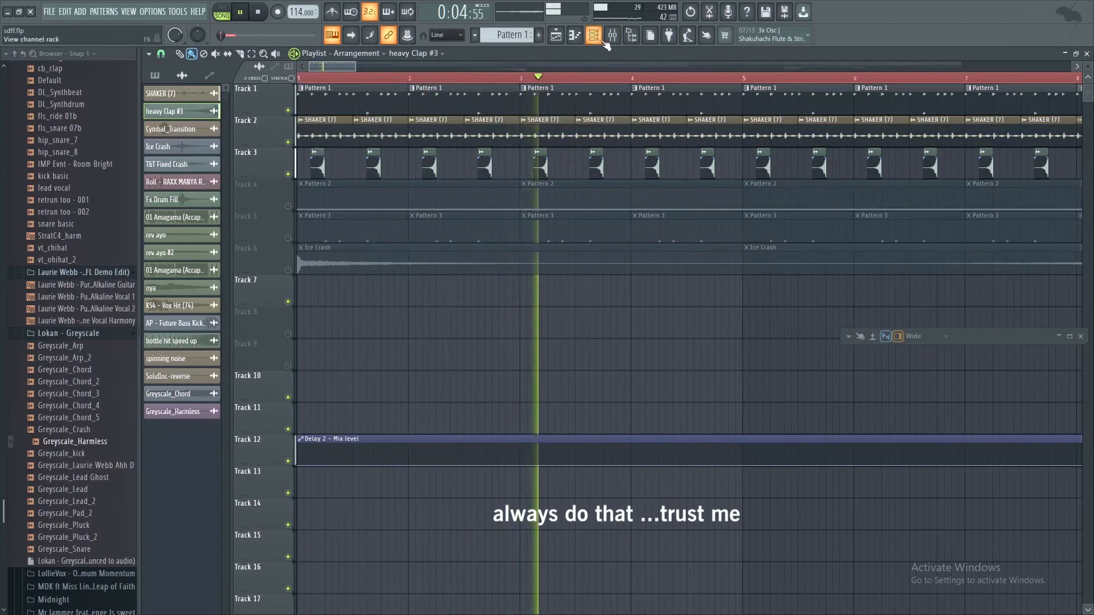
left_click(288, 175)
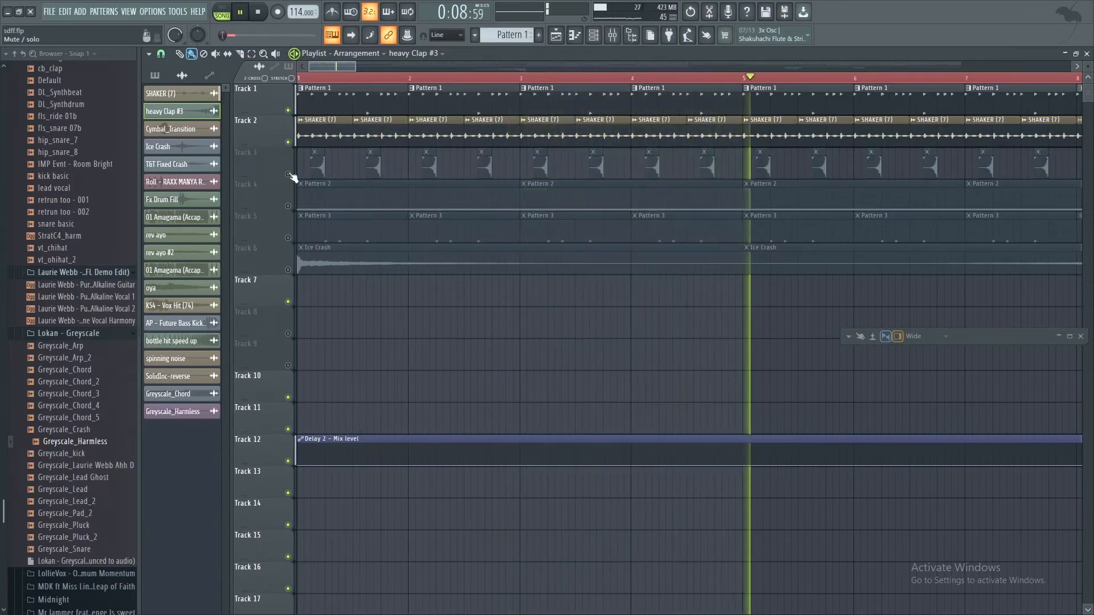
left_click(289, 175)
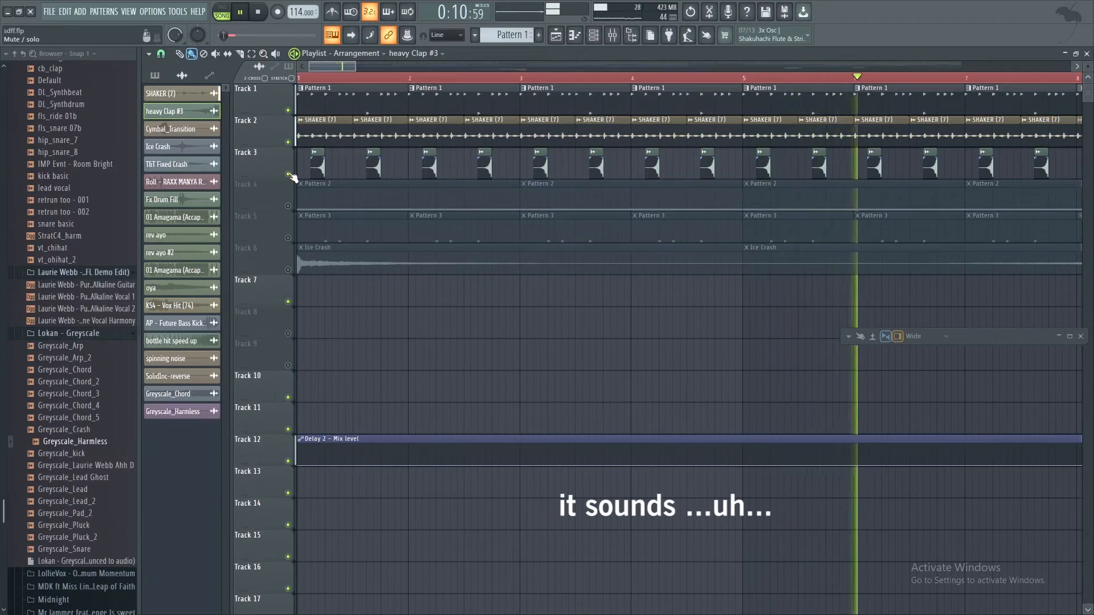
double_click(320, 168)
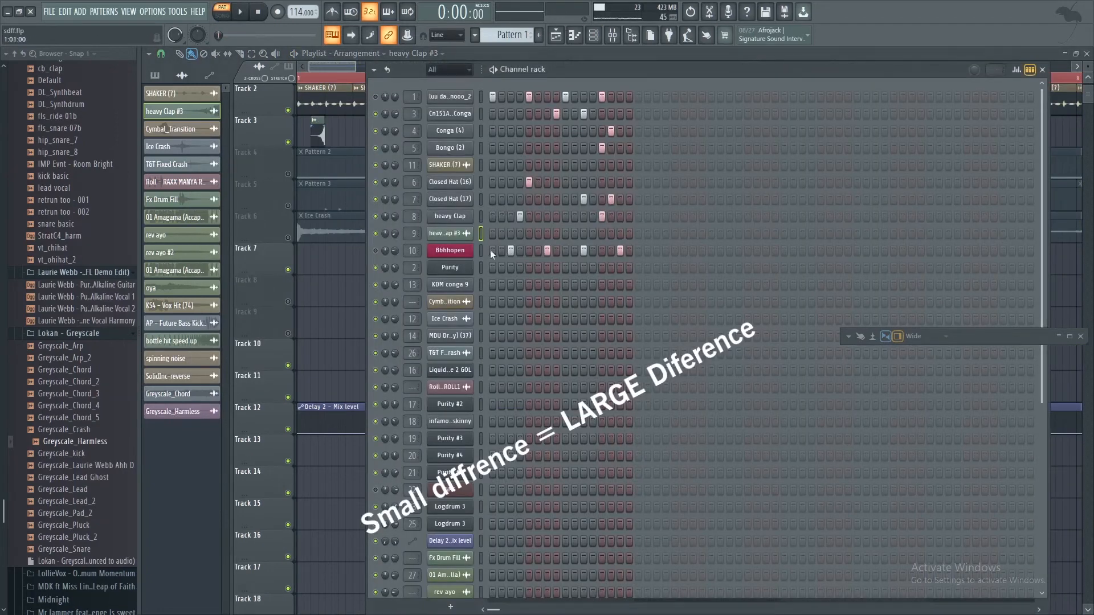
Play the pattern, open the Bbhhopen sample's settings, copy its quick fade-in value and reset the fade-in to default
left_click(248, 11)
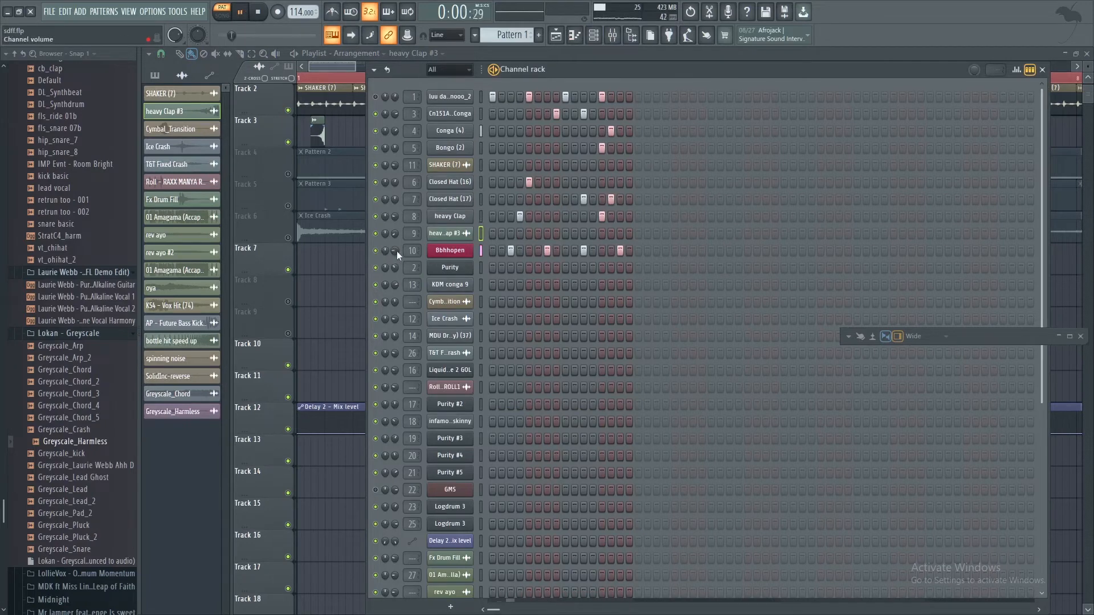
left_click(450, 250)
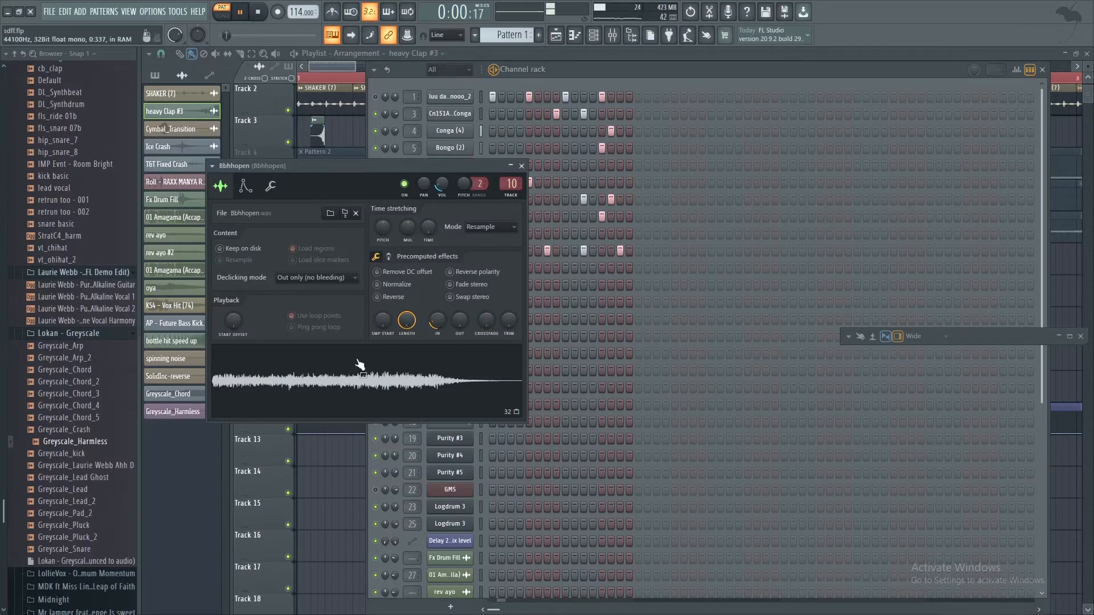
right_click(443, 324)
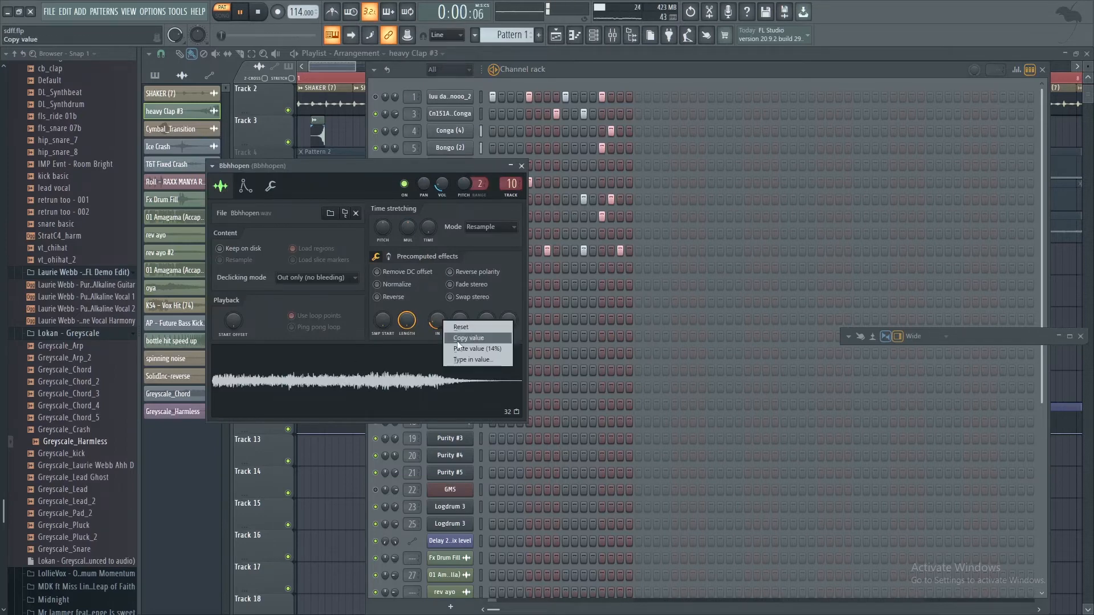
left_click(471, 338)
right_click(438, 325)
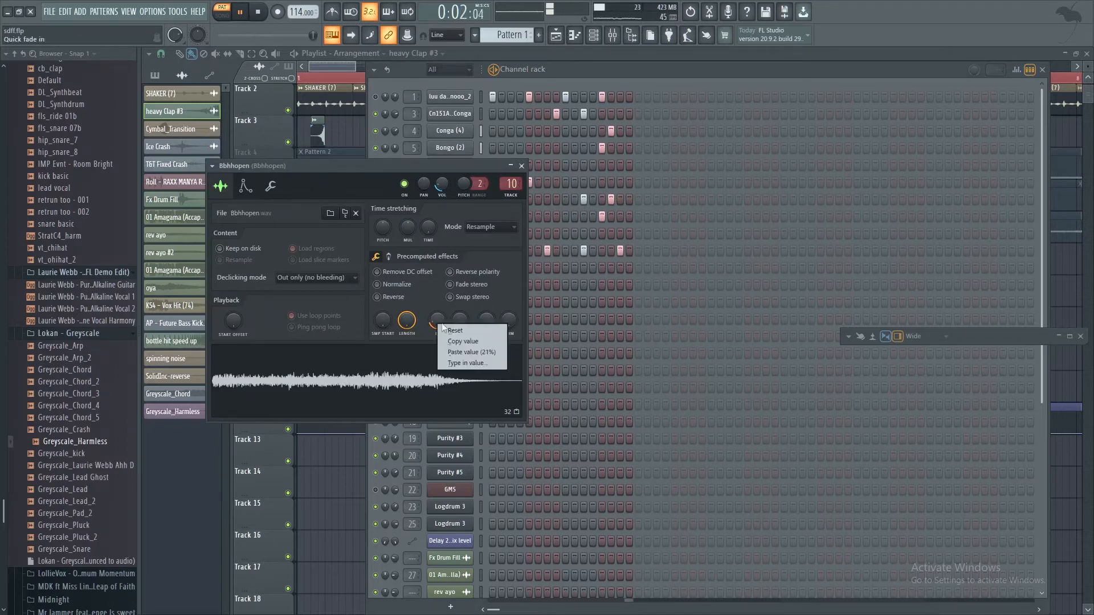
left_click(456, 330)
Try to paste the copied quick fade-in value back into the Bbhhopen sample
right_click(433, 326)
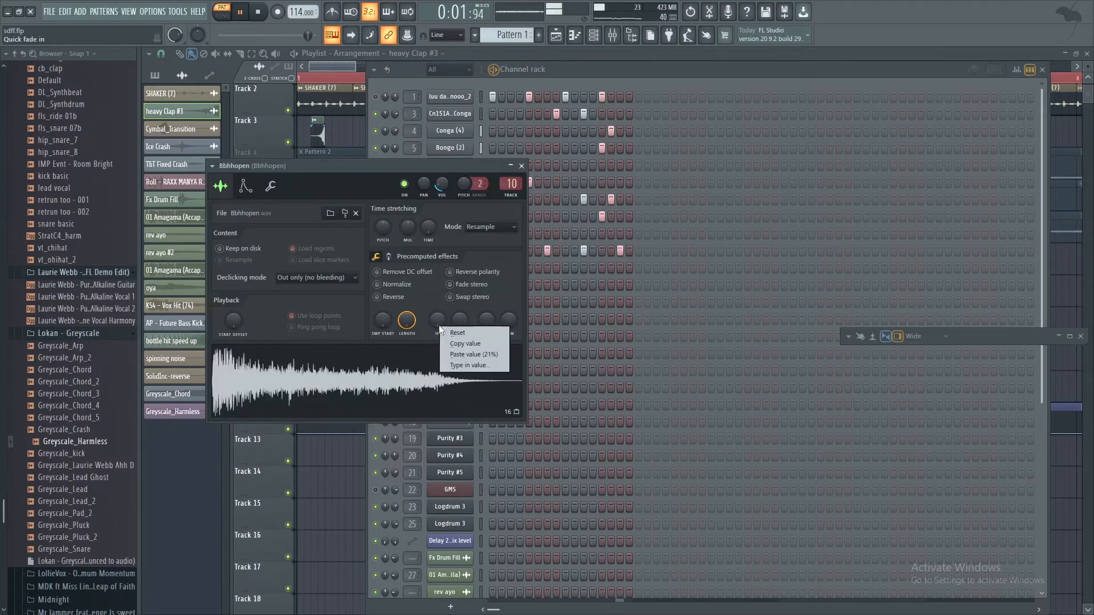
left_click(464, 344)
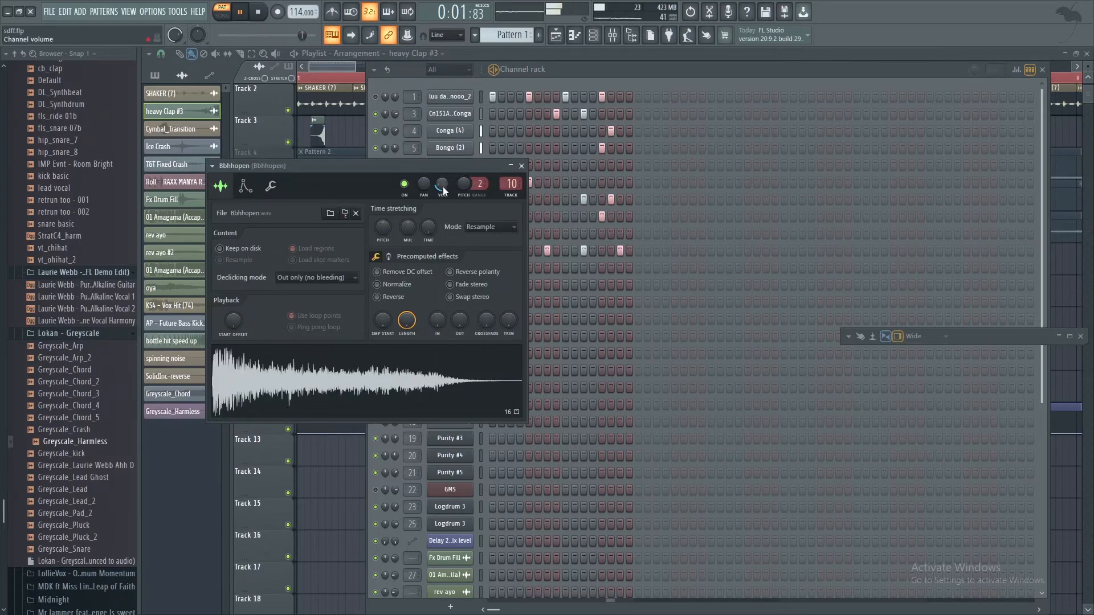
right_click(441, 311)
left_click(459, 338)
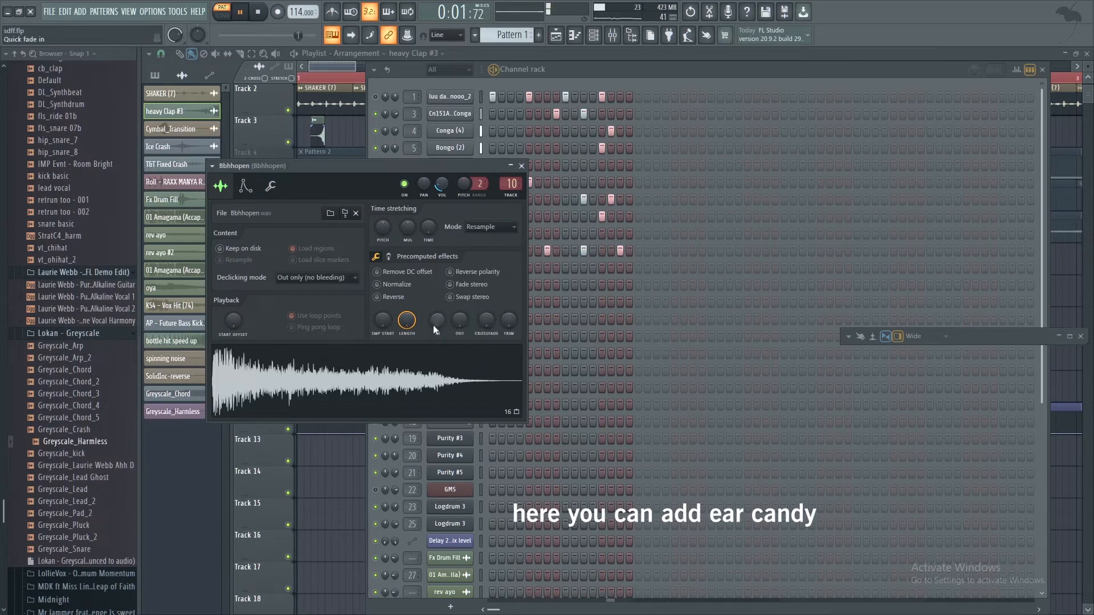
Set the Bbhhopen sample's quick fade-in to 18% and close its settings
left_click_drag(442, 327, 442, 315)
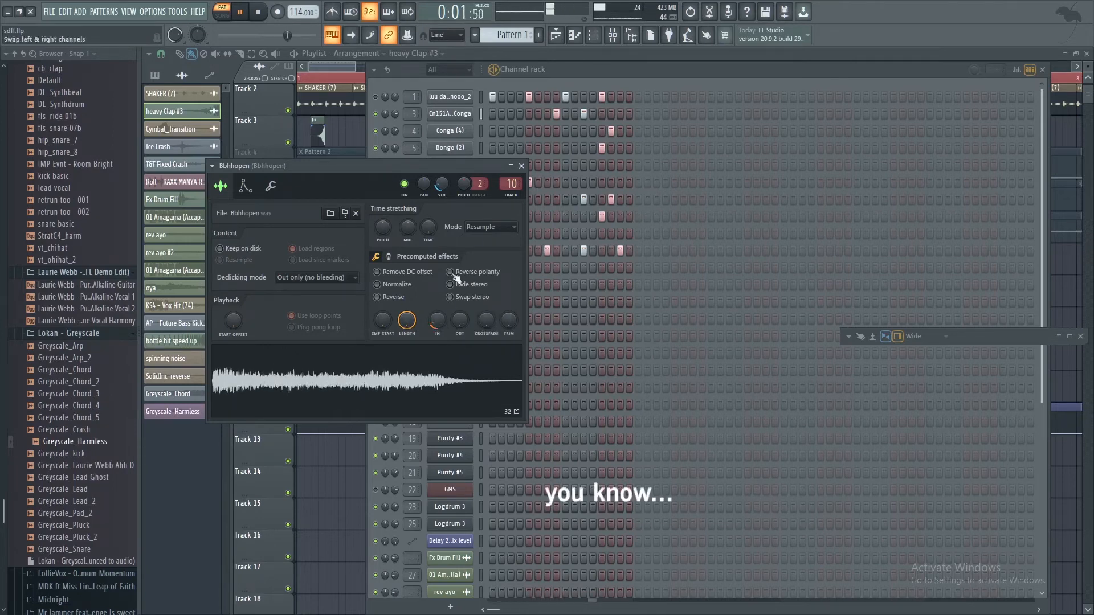
left_click_drag(442, 314, 442, 311)
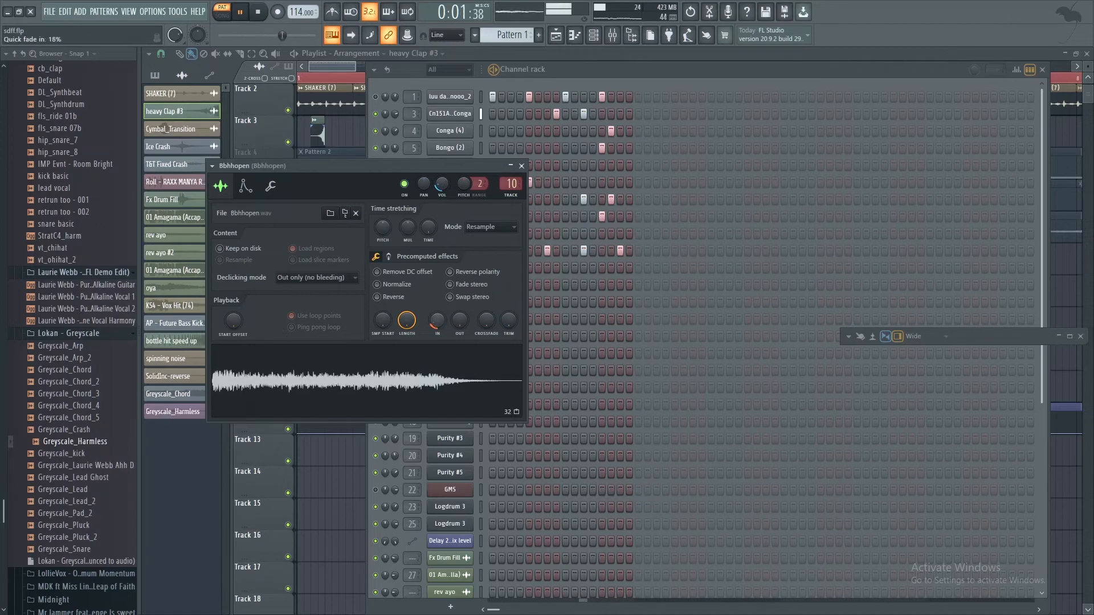
left_click(521, 166)
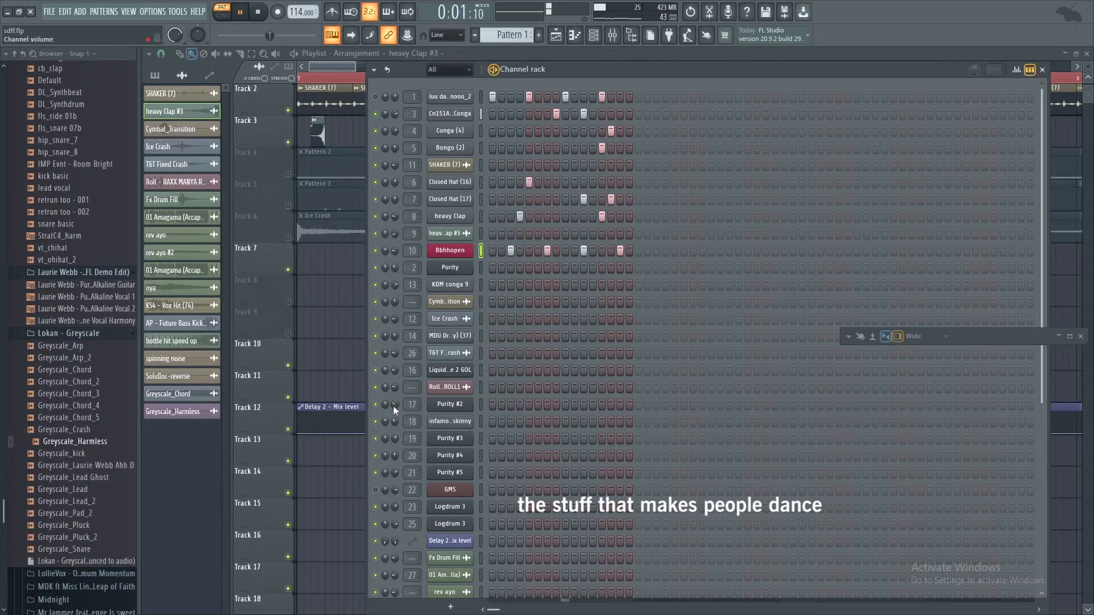
left_click(614, 37)
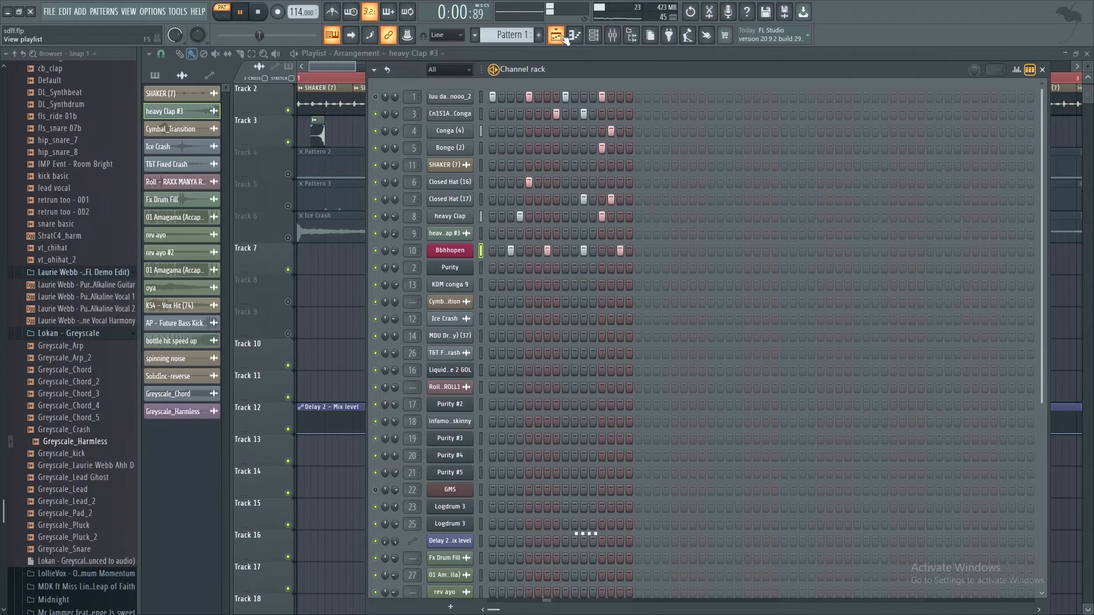
Bring the playlist into view and expand the collapsed mixer, placing it over the playlist's lower half
left_click(563, 37)
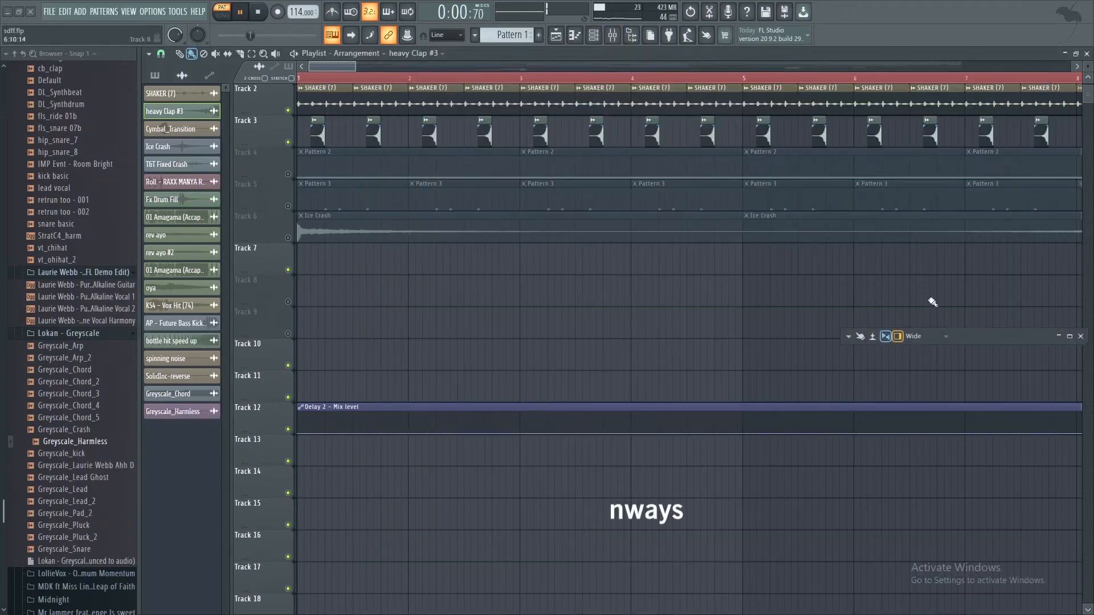
left_click_drag(1026, 342, 721, 276)
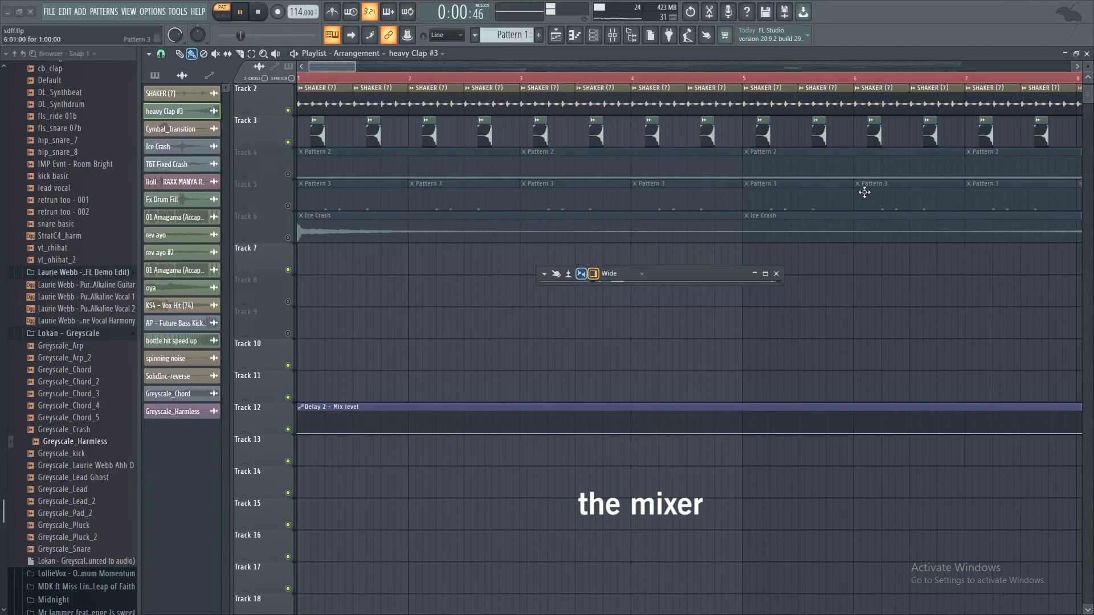
left_click(754, 274)
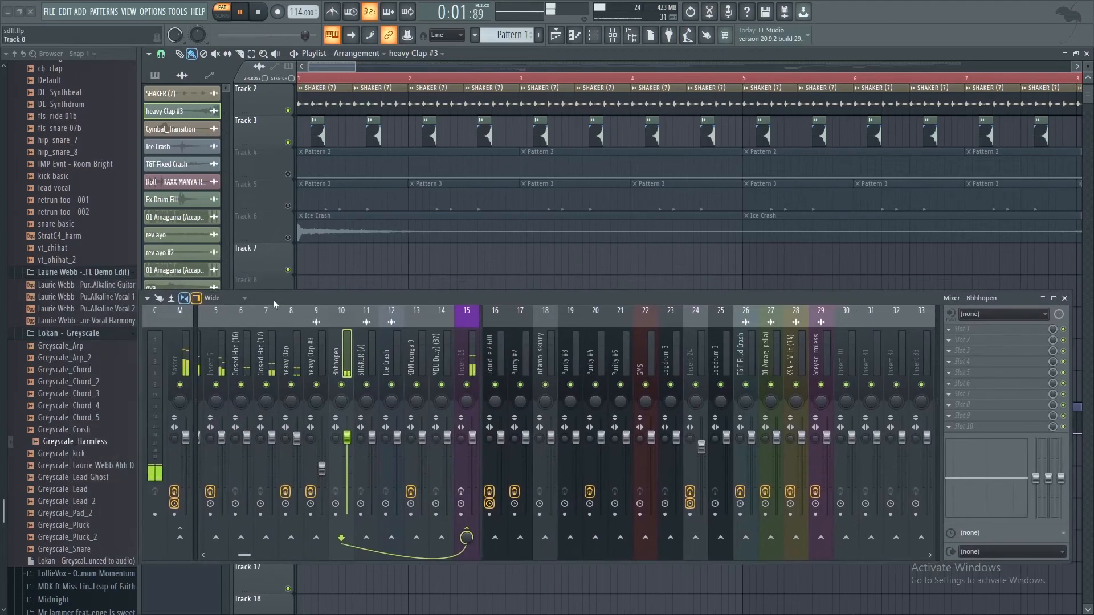
left_click_drag(273, 304, 126, 347)
left_click(139, 343)
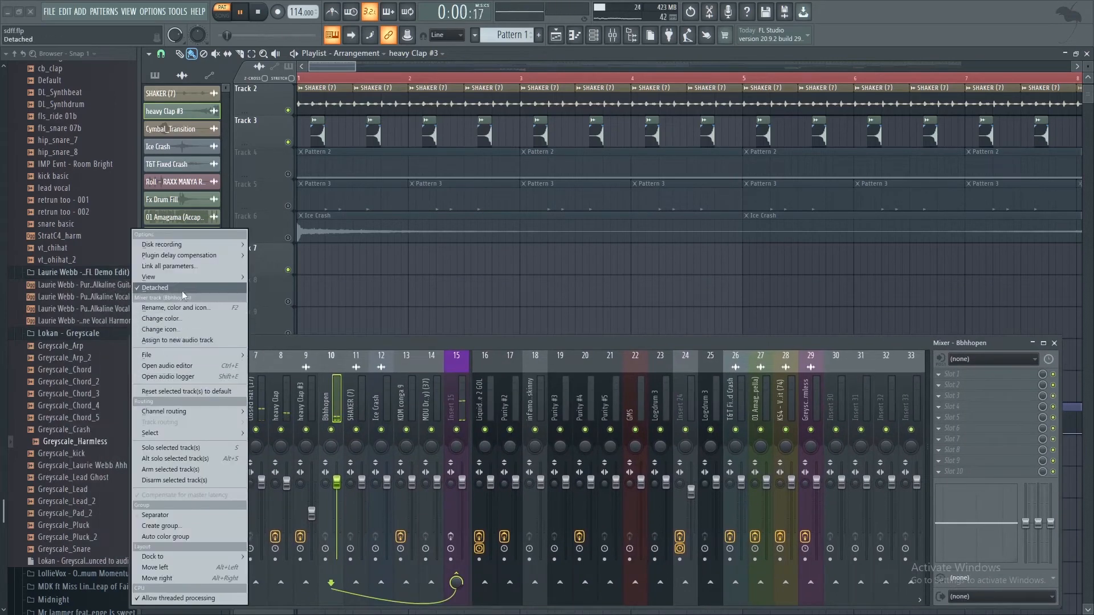
left_click(463, 345)
left_click_drag(463, 343, 486, 341)
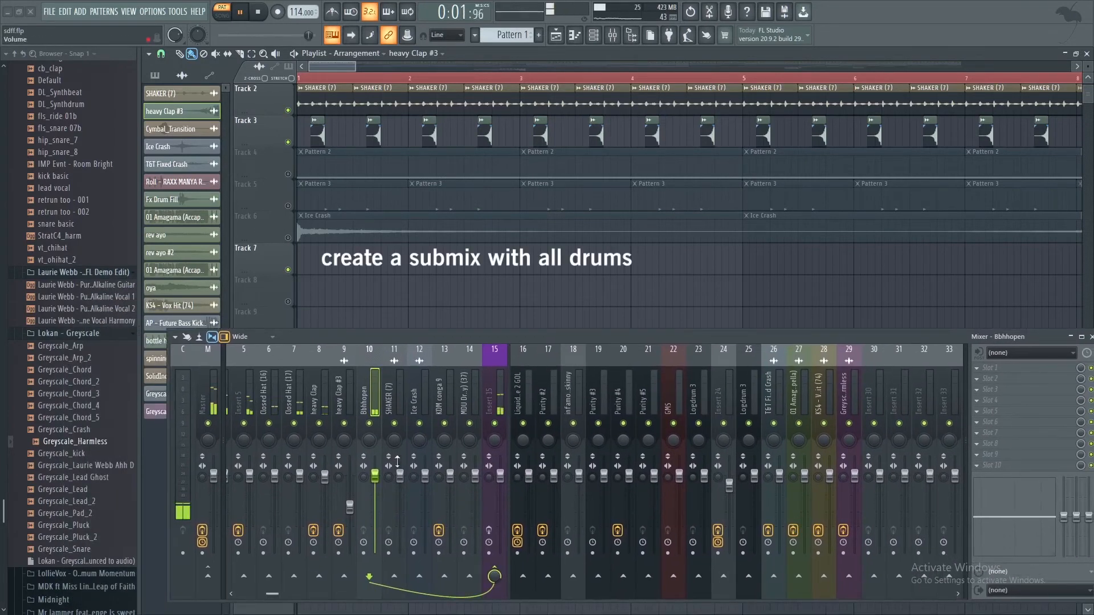
Examine the submix routing of the clap, closed hat, shaker, conga and MDU DrumKit mixer tracks, ending on Insert 15
left_click(347, 417)
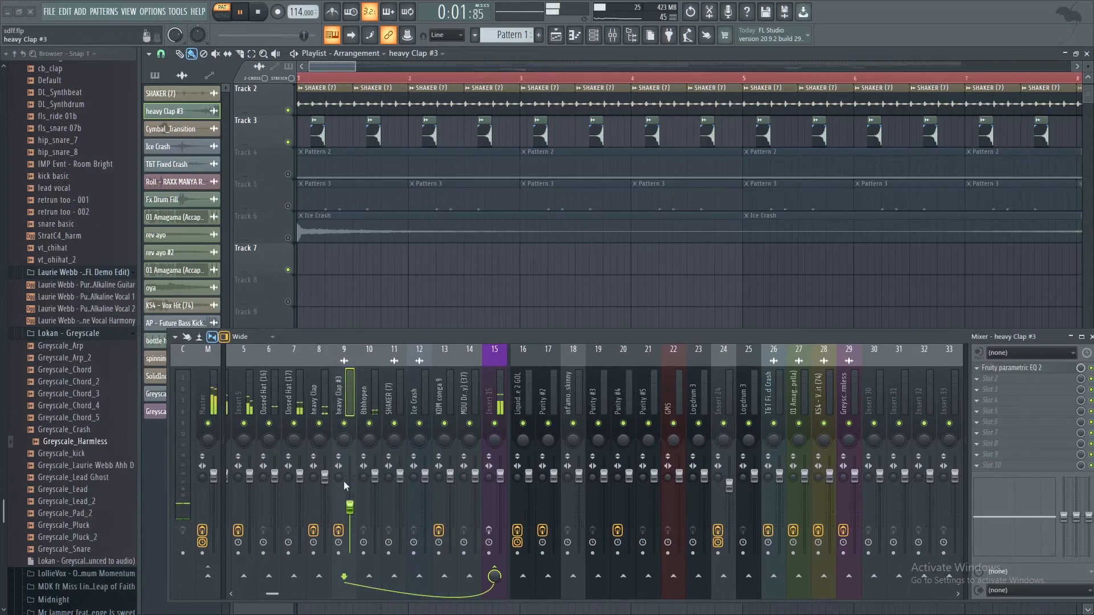
left_click(306, 416)
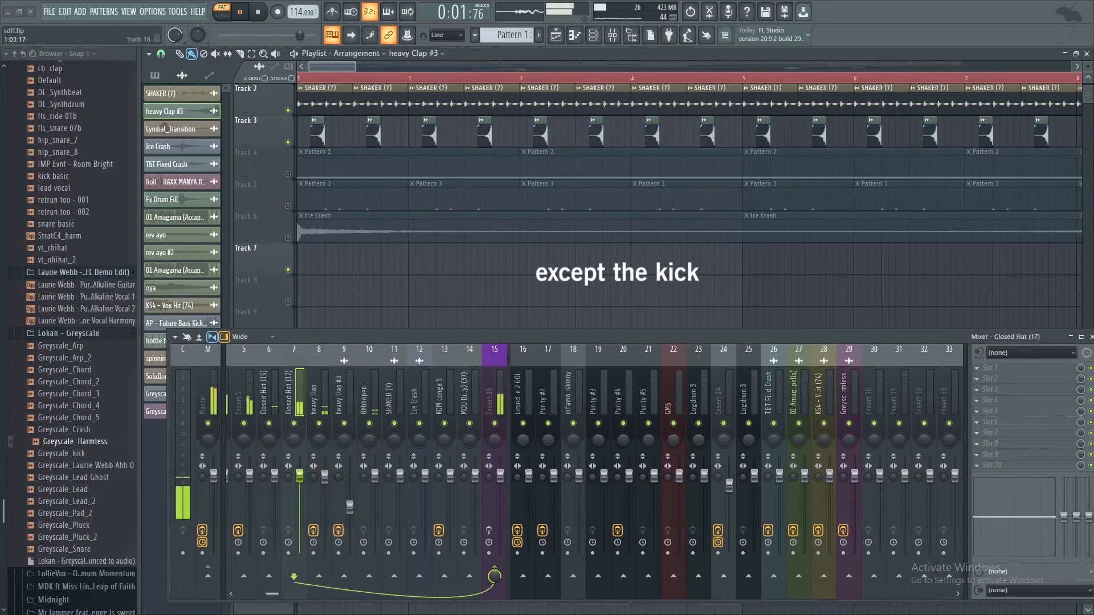
left_click(277, 404)
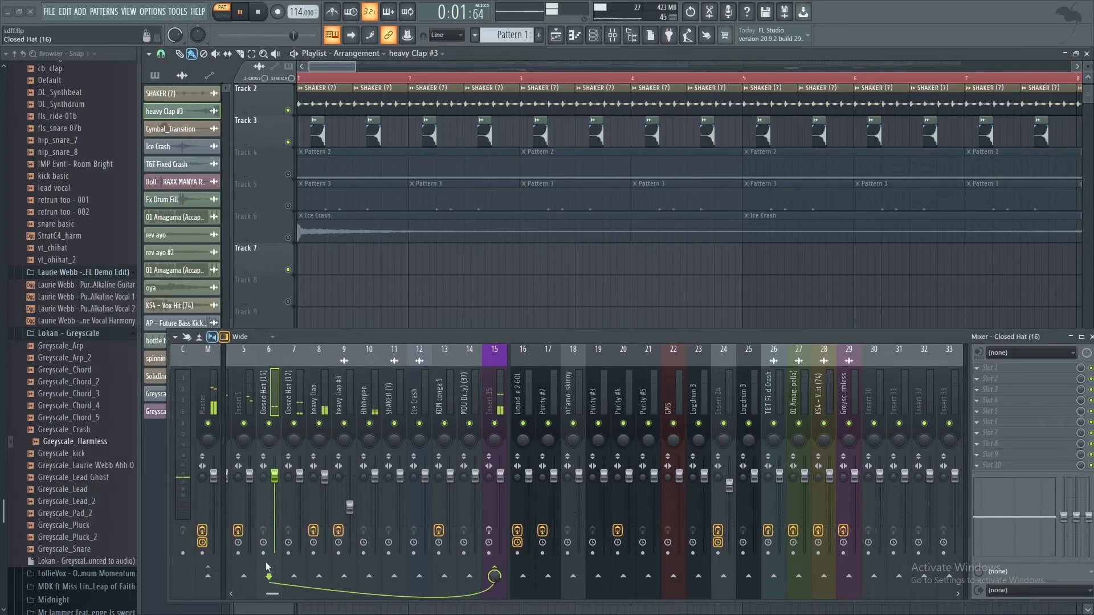
left_click(390, 404)
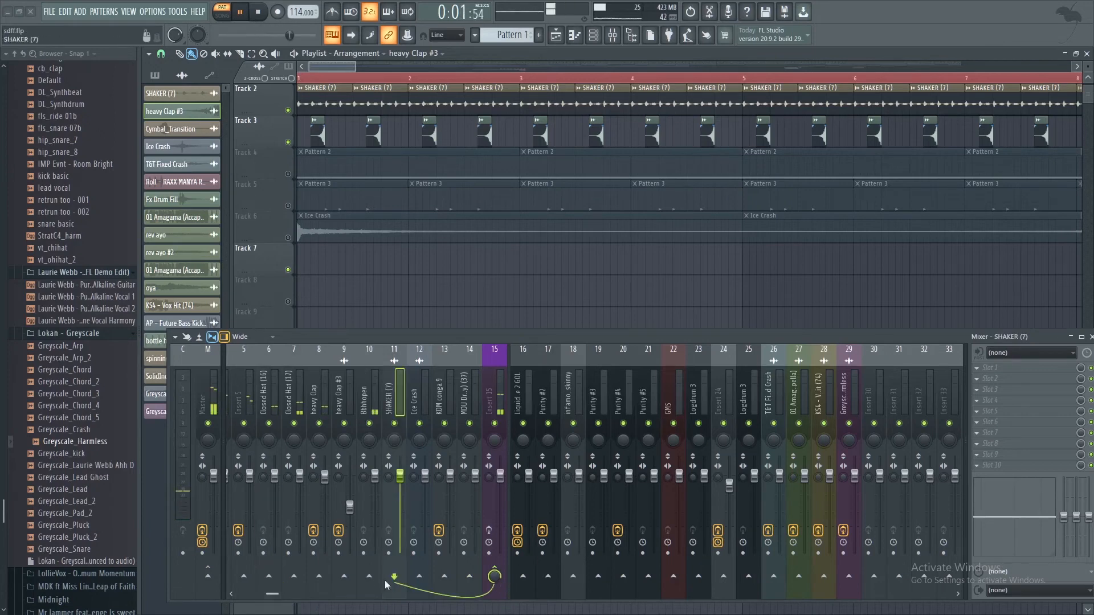
left_click(436, 413)
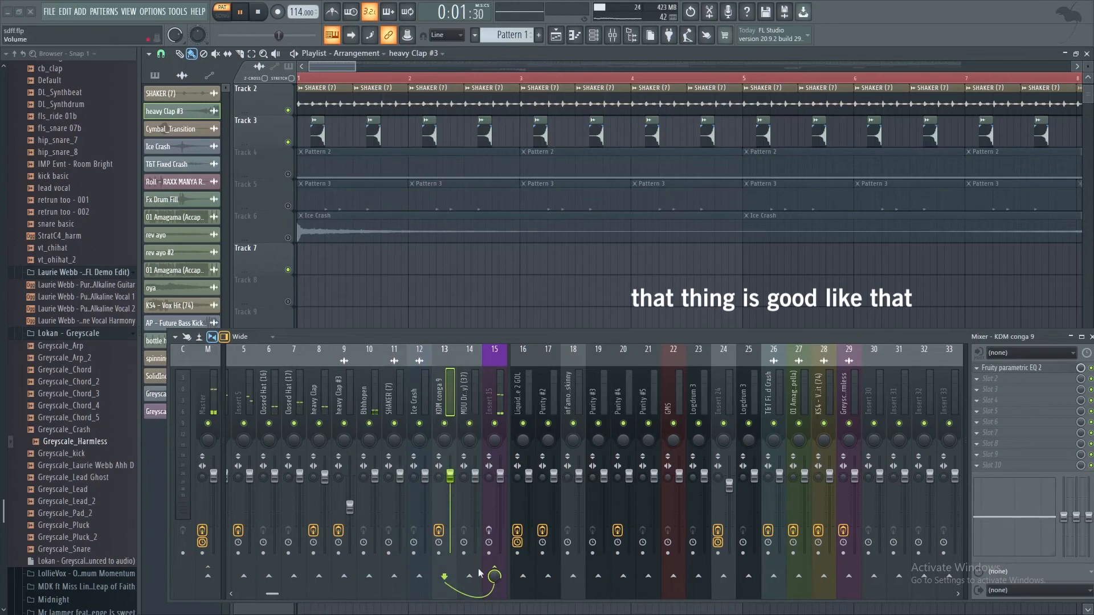
left_click(476, 399)
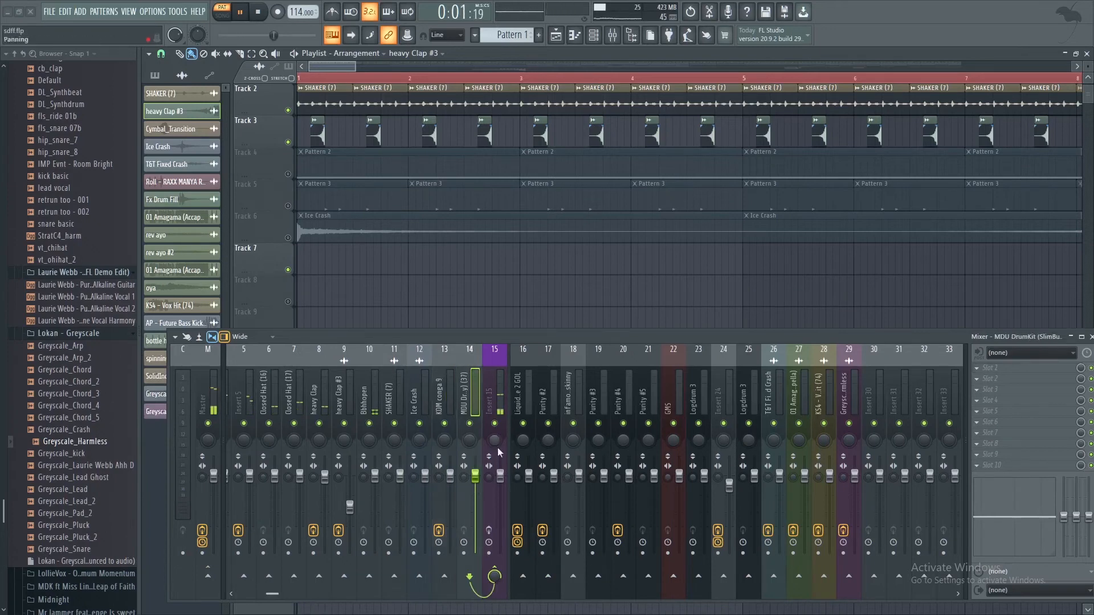
left_click(499, 411)
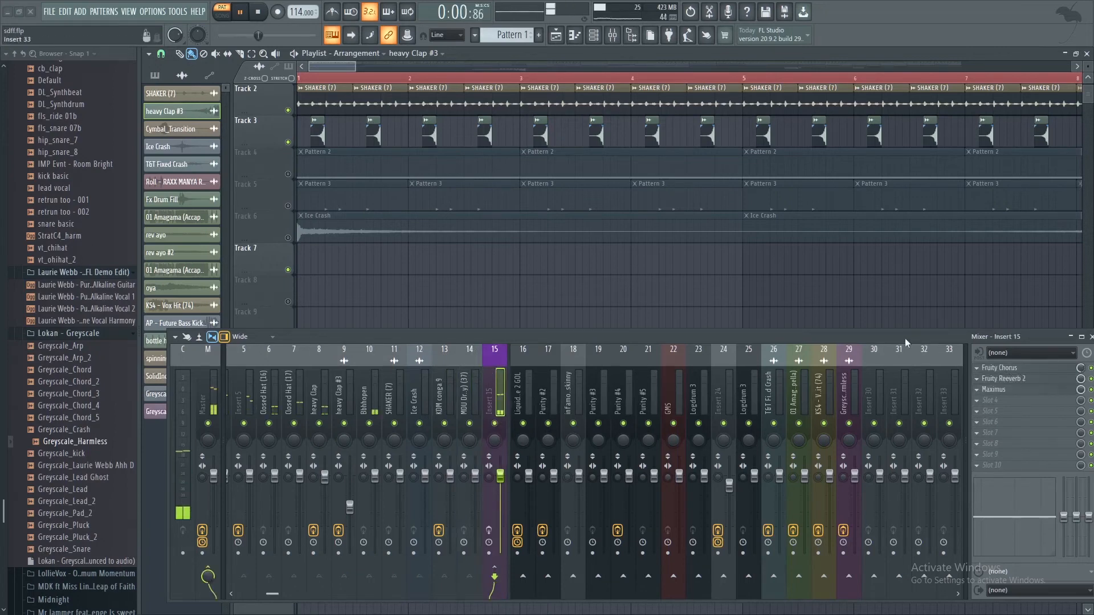
View the Fruity Chorus settings on Insert 15, close them and open Fruity Reeverb 2
left_click_drag(905, 342, 748, 291)
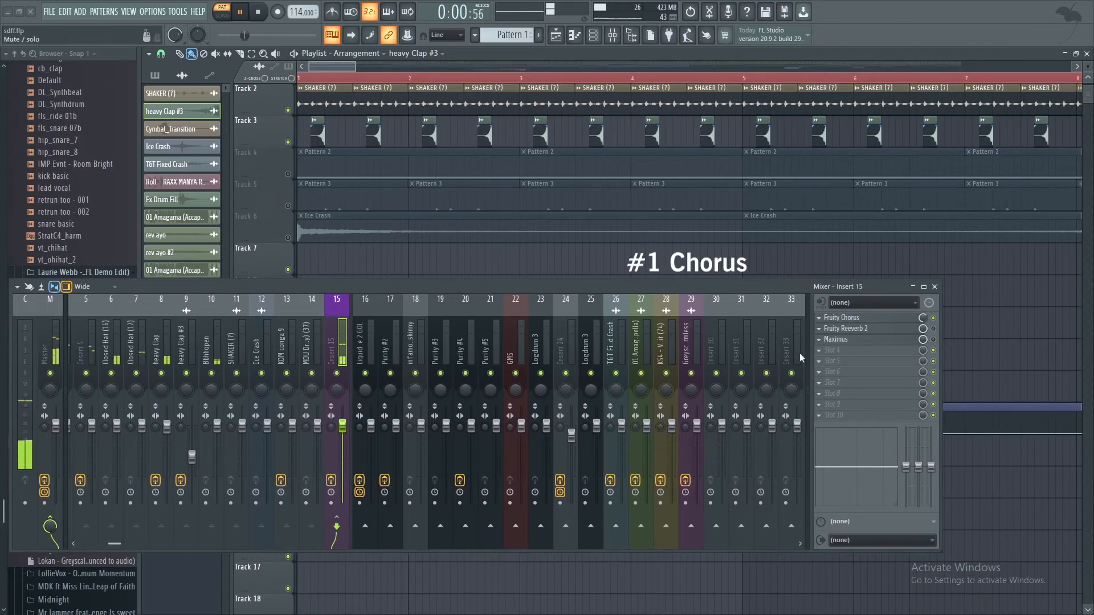
left_click(875, 319)
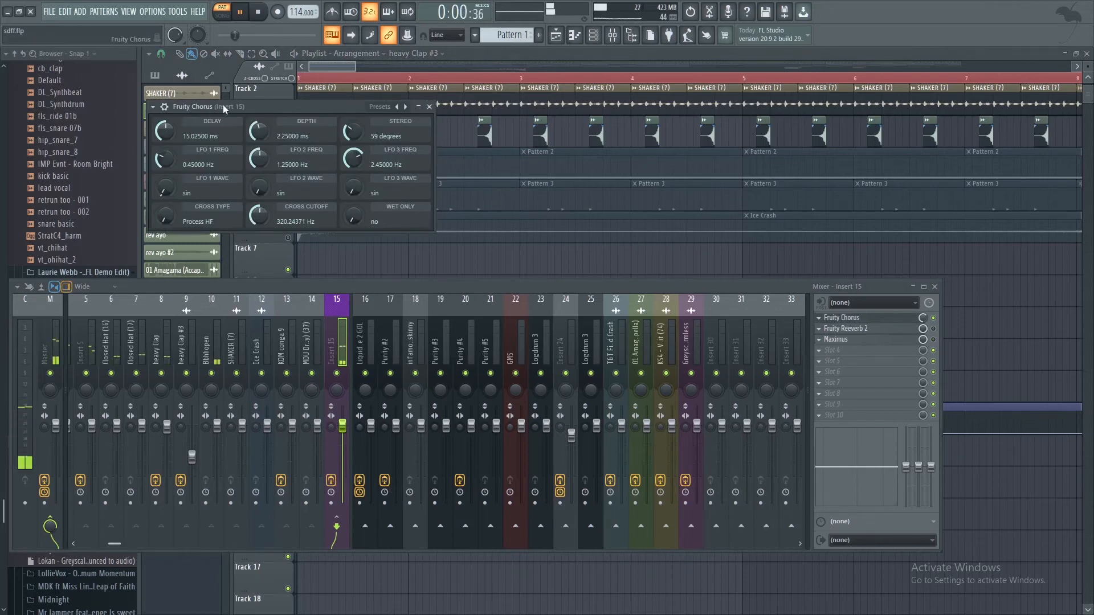
left_click(429, 107)
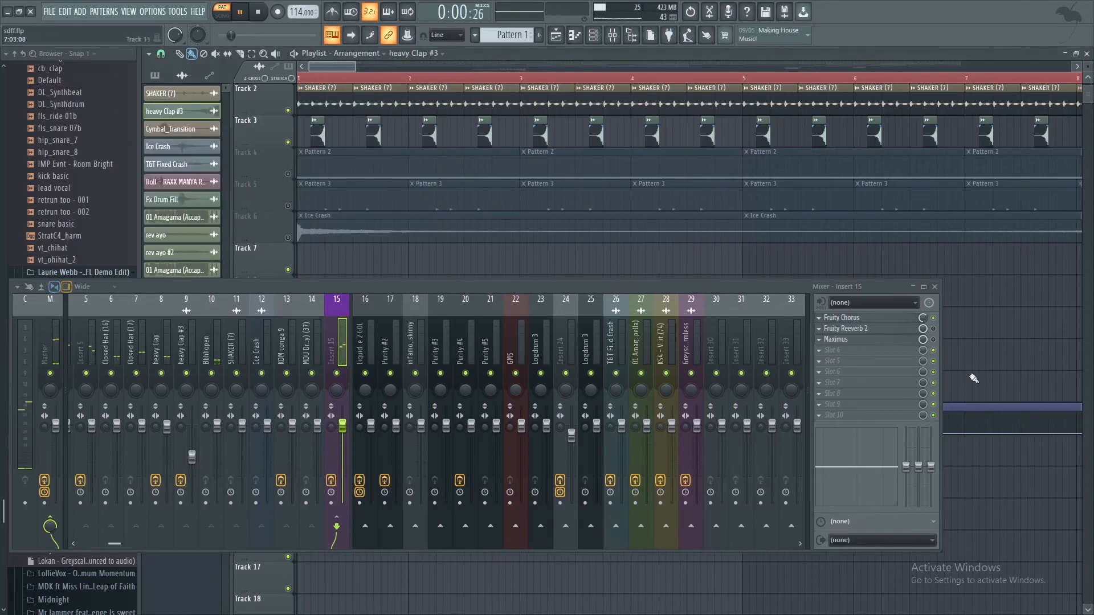
left_click(849, 329)
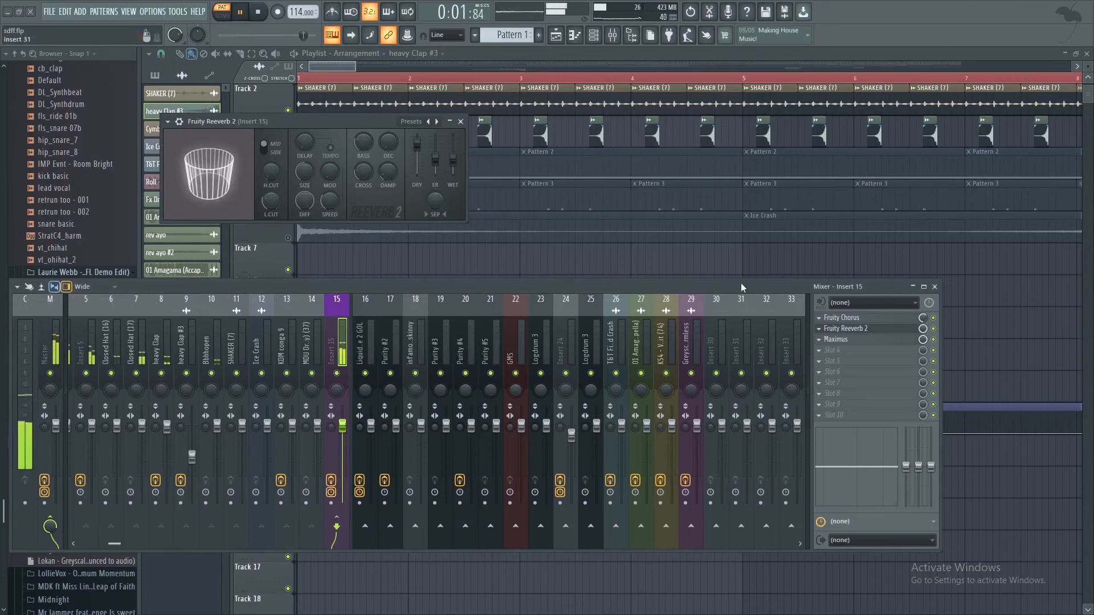
Open Maximus on Insert 15, set its master post gain to 2.1 dB and close the plugin
left_click_drag(808, 286, 886, 288)
left_click(918, 341)
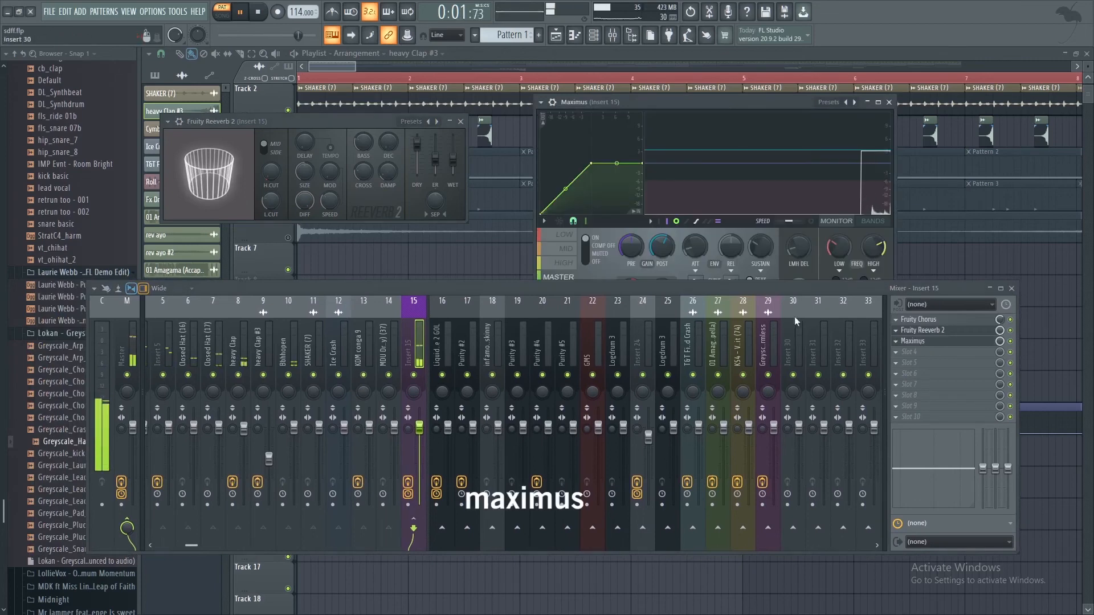
left_click_drag(669, 296, 675, 331)
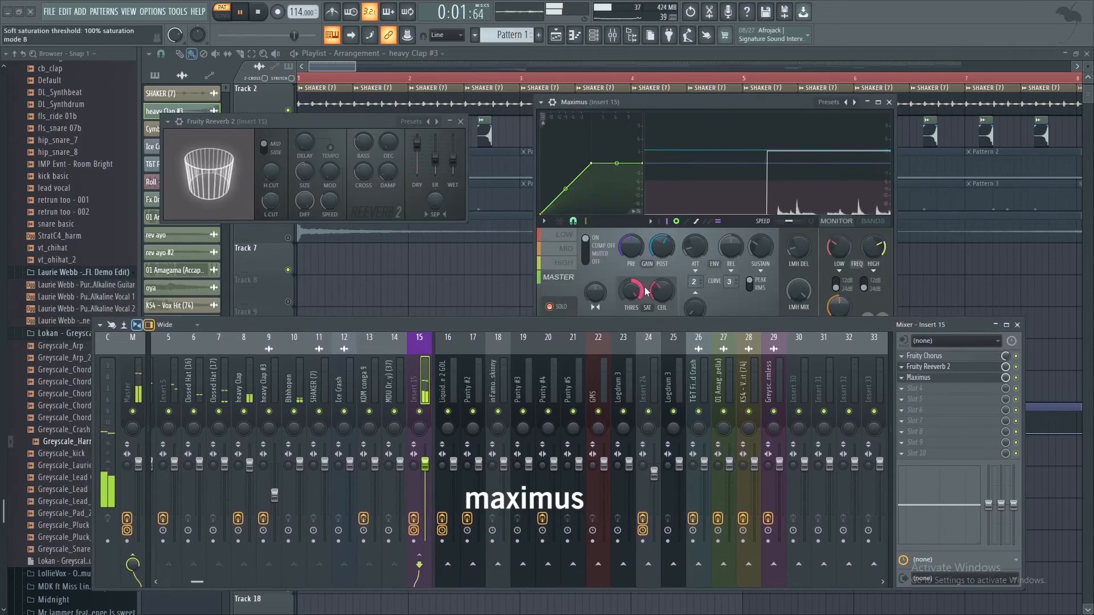
left_click_drag(664, 244, 664, 250)
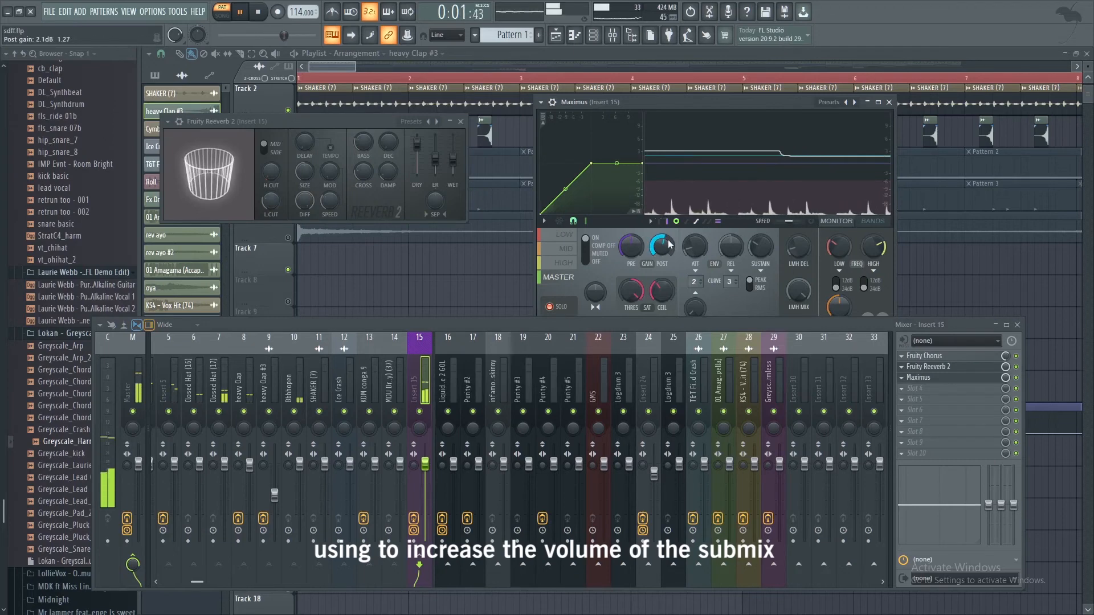
left_click(889, 102)
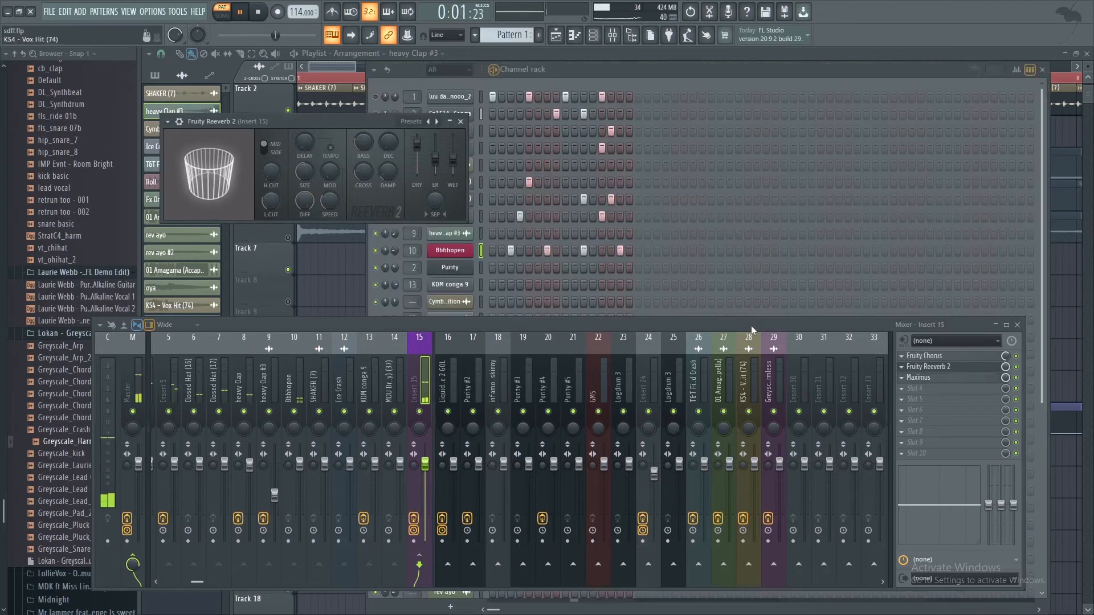
Close the mixer, the Fruity Reeverb 2 window and the channel rack so that only the playlist remains
left_click_drag(752, 330, 790, 337)
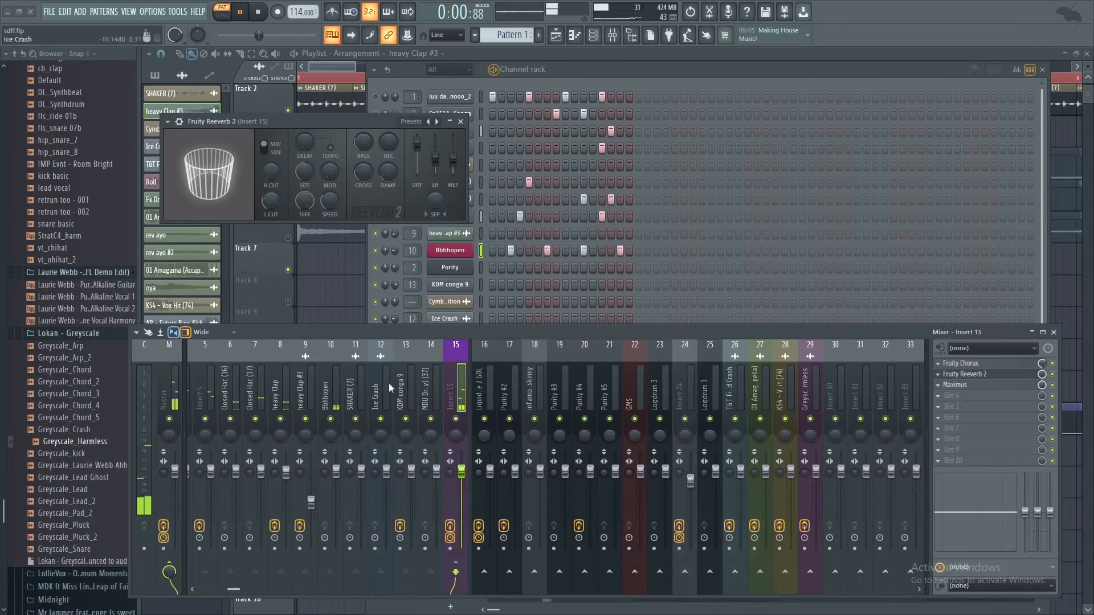
left_click(1054, 333)
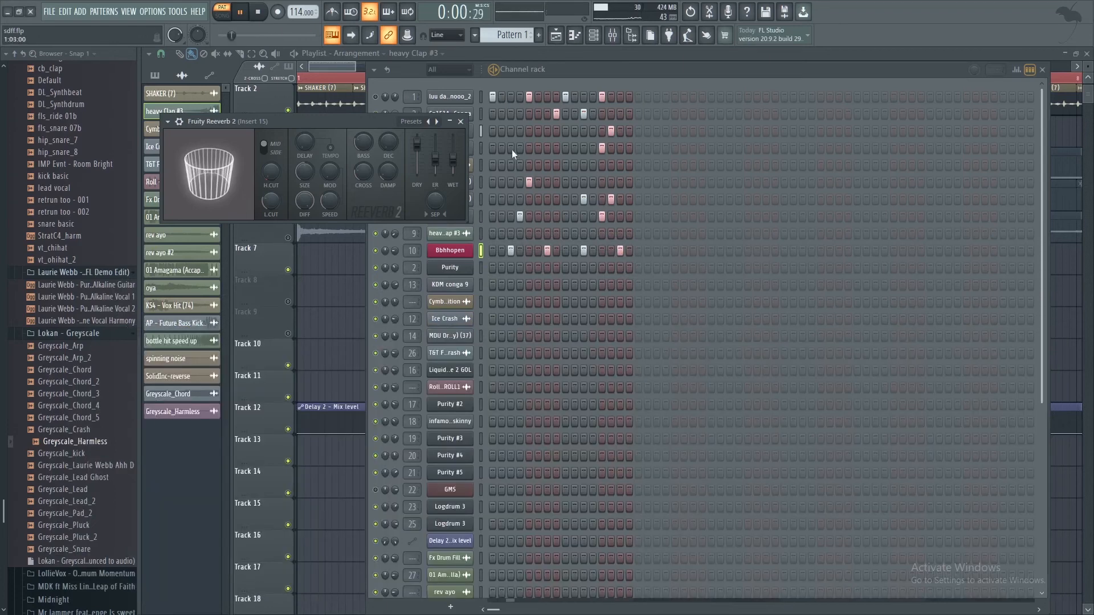
left_click(461, 122)
left_click_drag(693, 69, 527, 175)
left_click(877, 175)
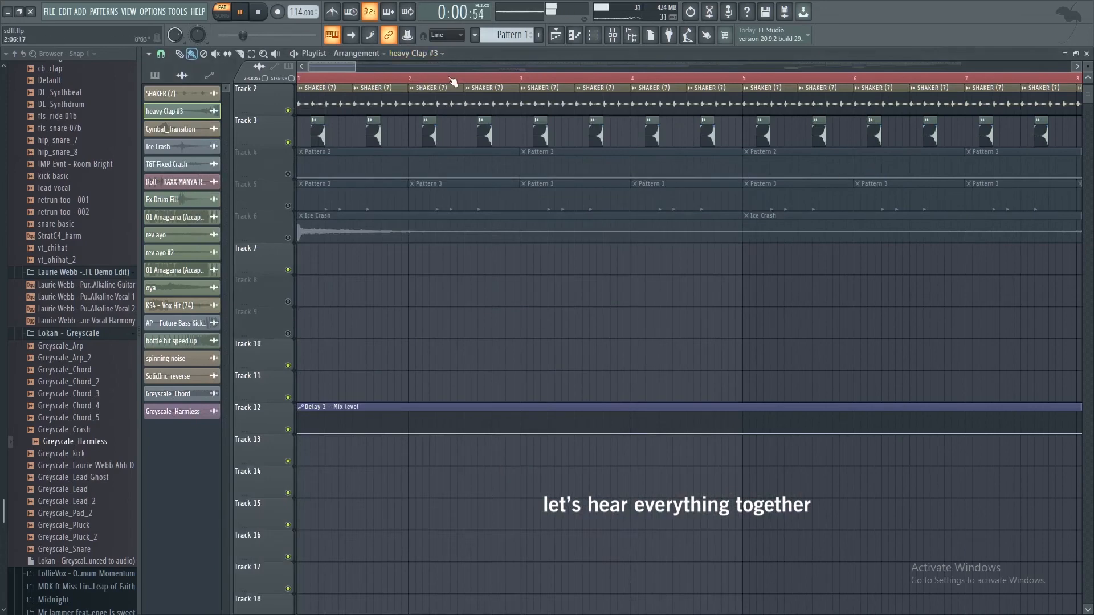
Play the arrangement in song mode, unmute Tracks 4, 5 and 6 one after another and mute Track 10
scroll(454, 82, "down", 8)
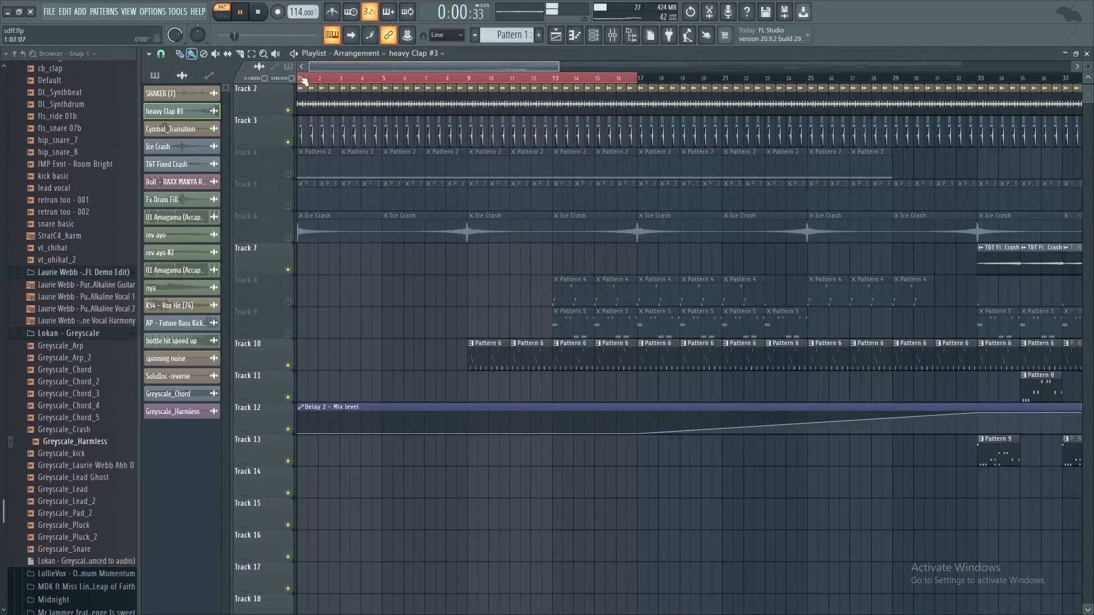
left_click(288, 173)
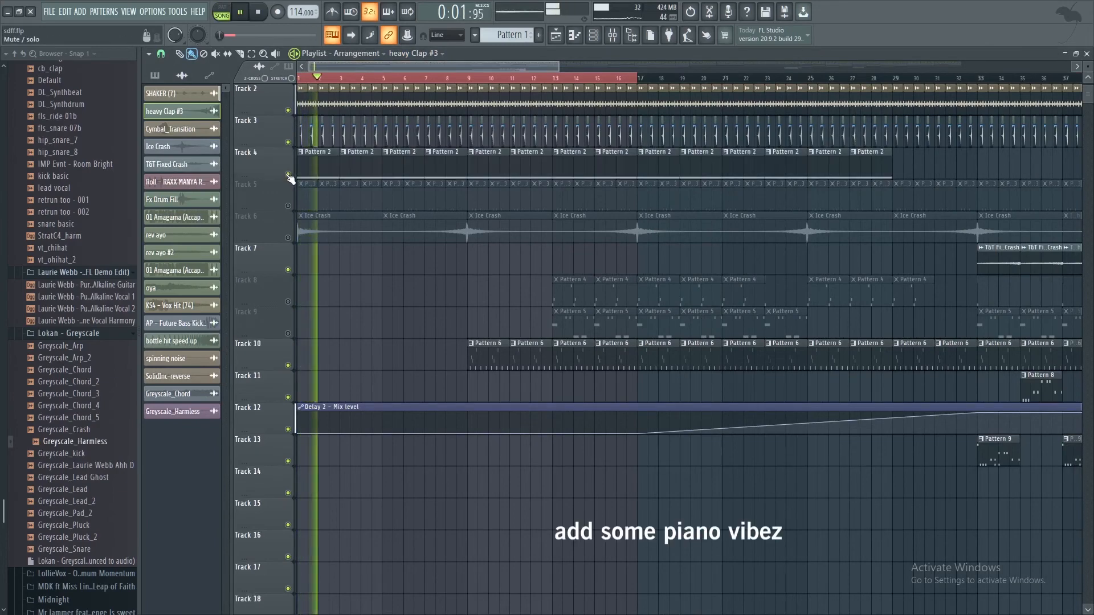
left_click(288, 205)
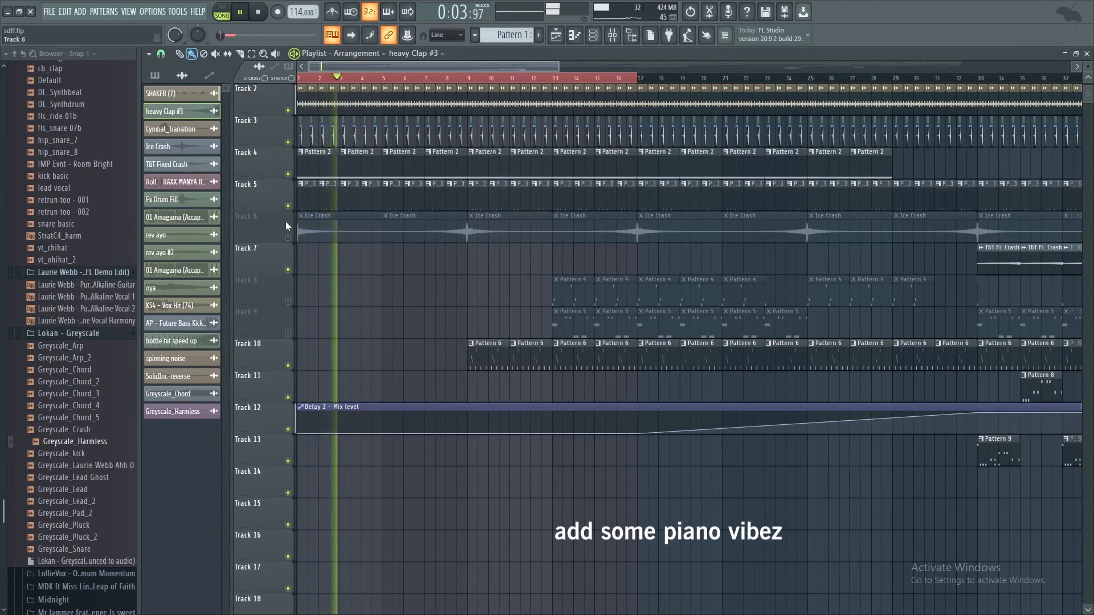
left_click(288, 237)
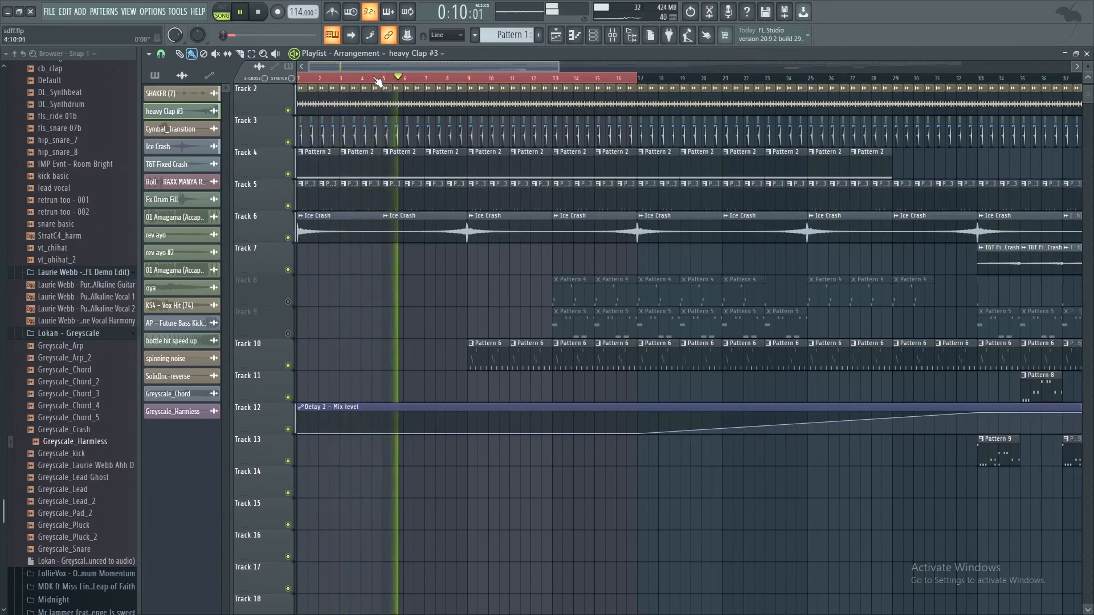
left_click(288, 366)
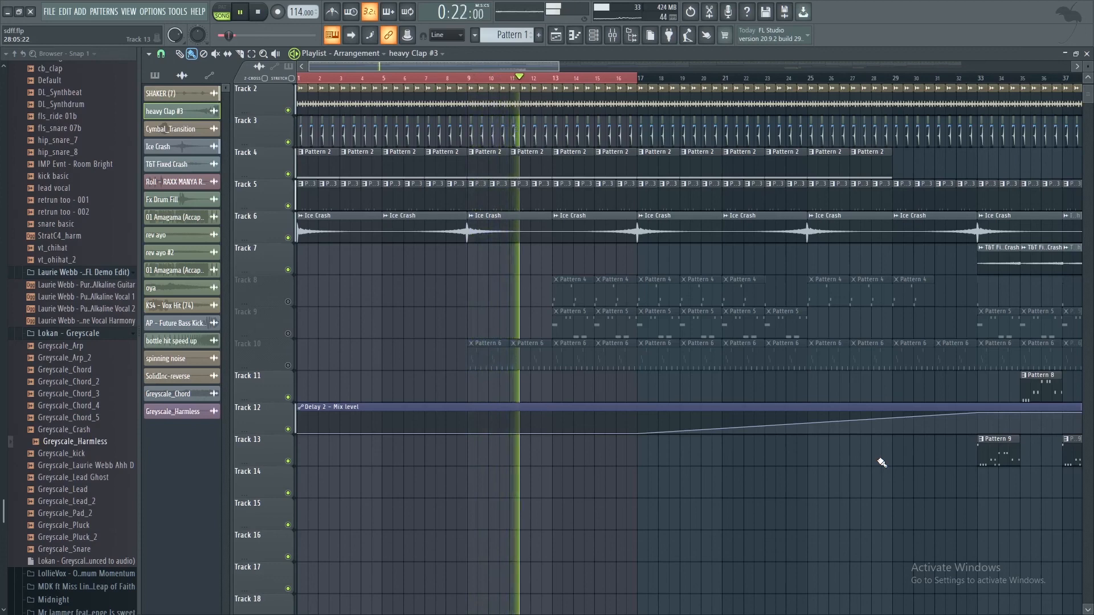
Review the drum channels in the channel rack during song playback and return to the playlist
scroll(453, 320, "up", 1)
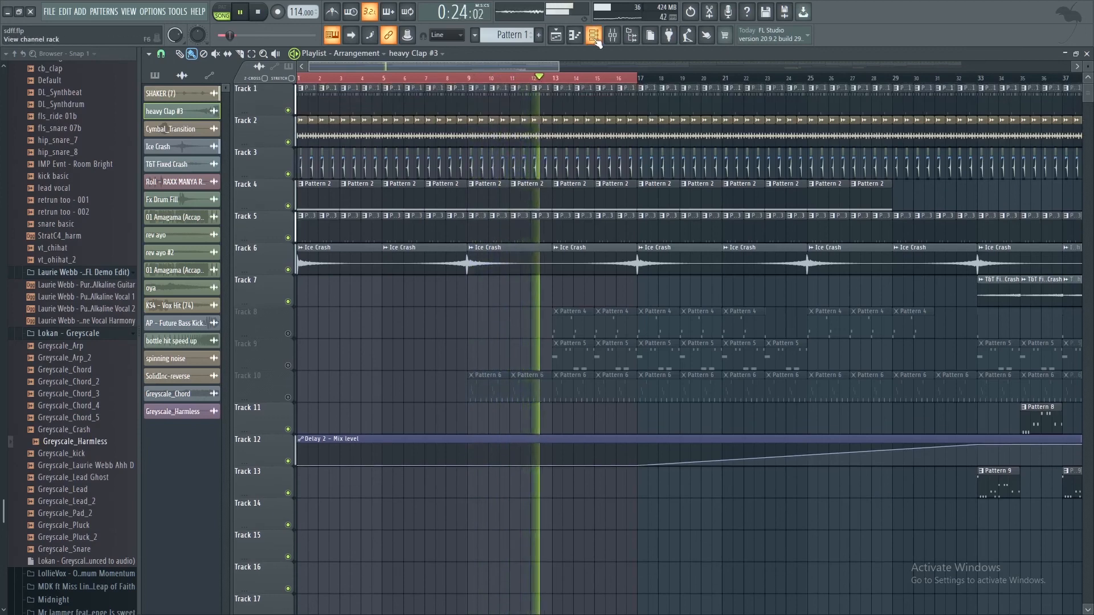
left_click(593, 35)
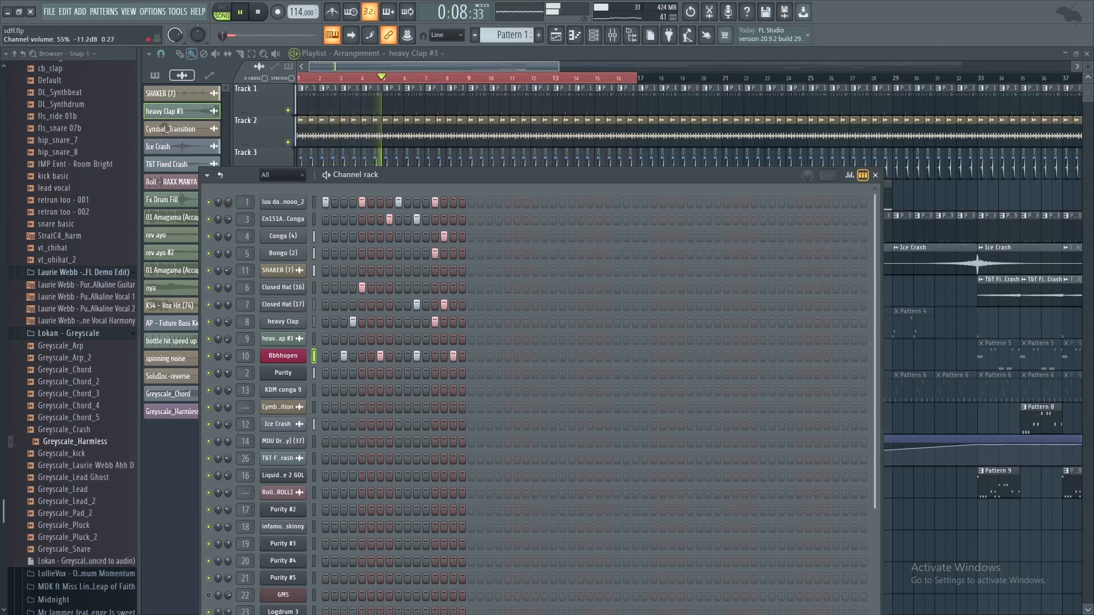
left_click(604, 37)
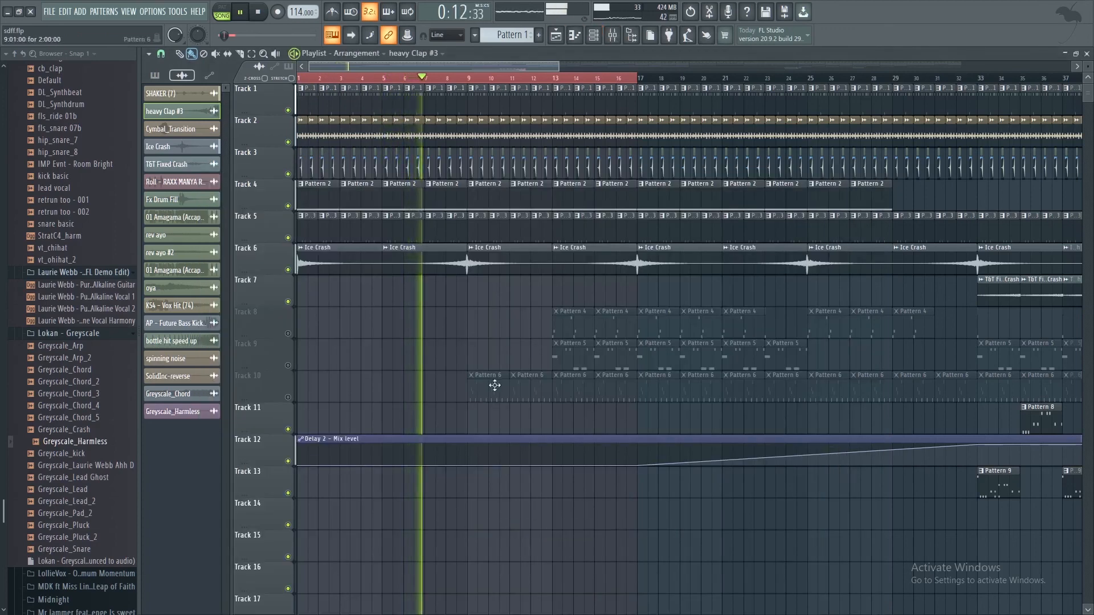